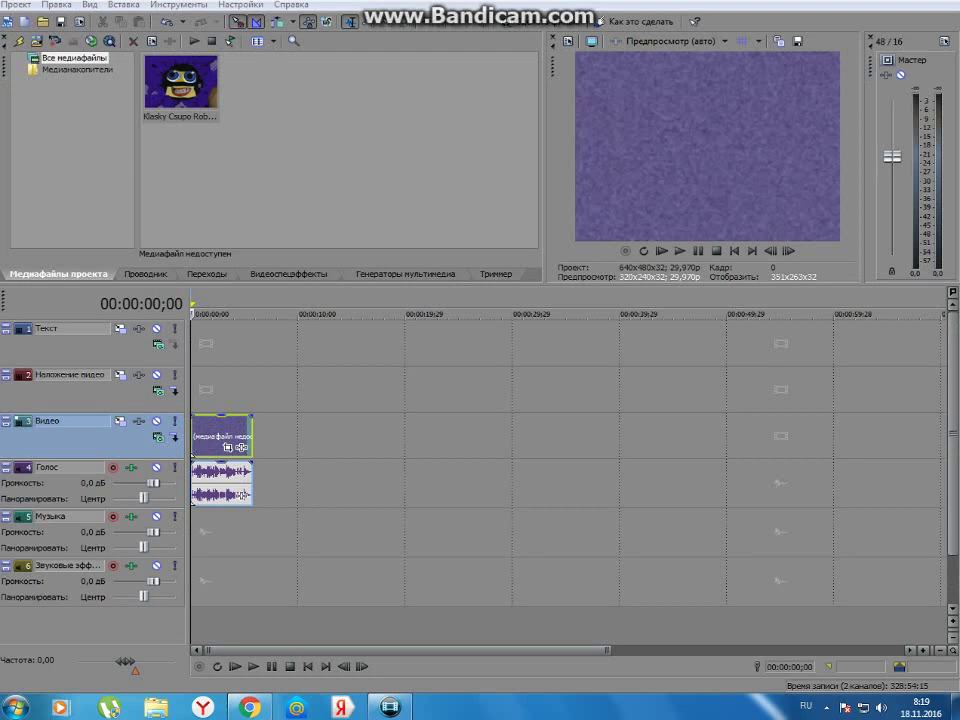
# Apply the "Большой" preset of the "Волна" video effect to the robot logo clip on the Видео track
pyautogui.click(289, 274)
pyautogui.moveTo(128, 71); pyautogui.dragTo(128, 103)
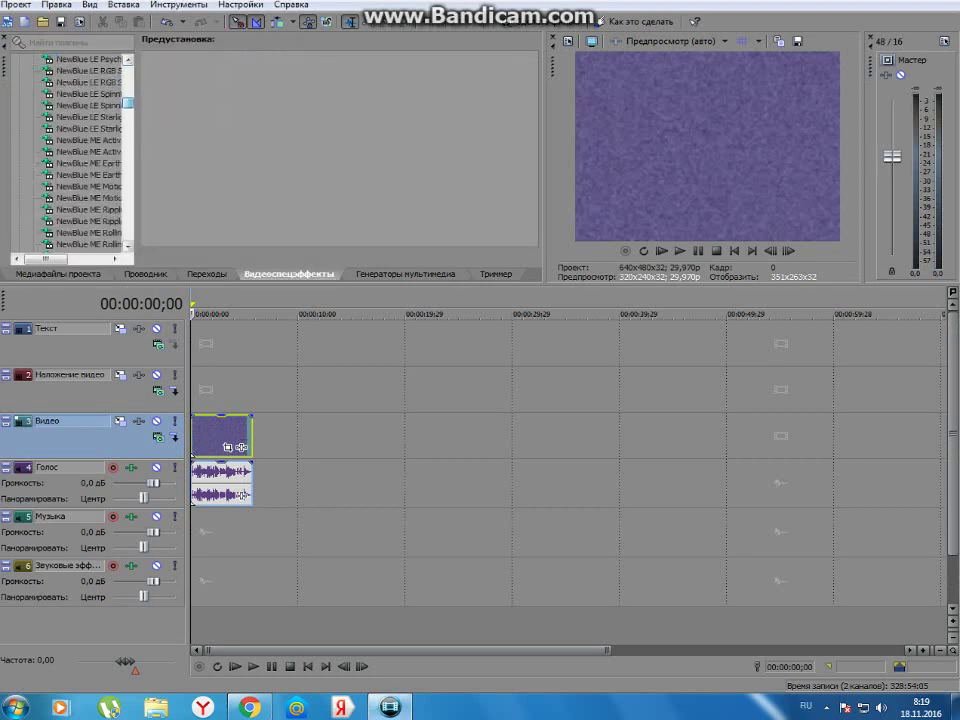
pyautogui.scroll(-8, 70, 150)
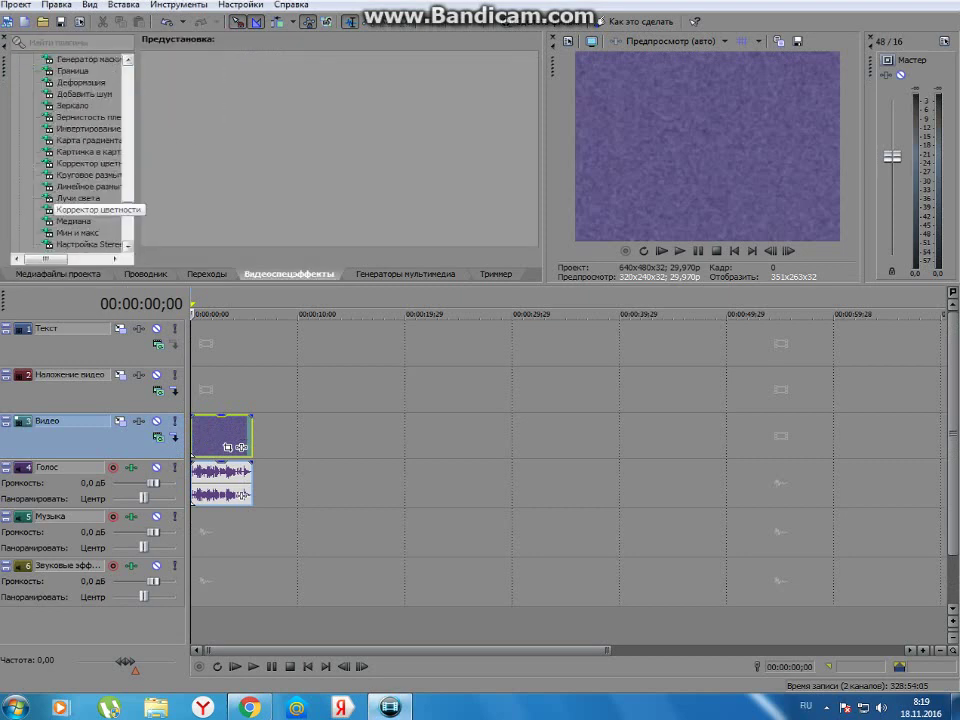
pyautogui.scroll(8, 70, 150)
pyautogui.scroll(-7, 70, 150)
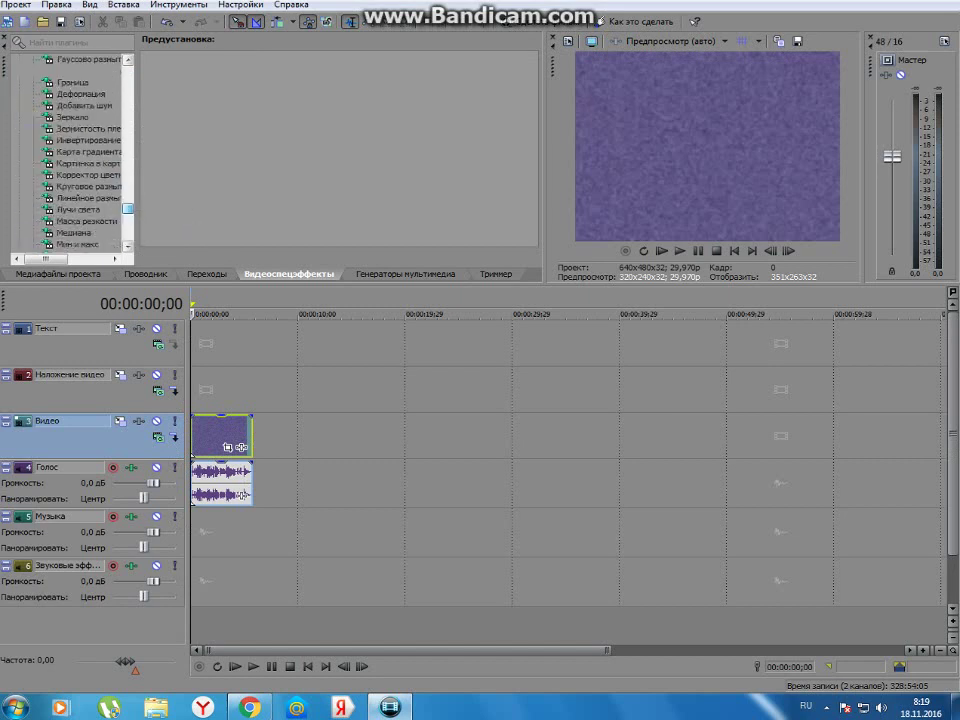
pyautogui.scroll(8, 70, 150)
pyautogui.scroll(-5, 70, 150)
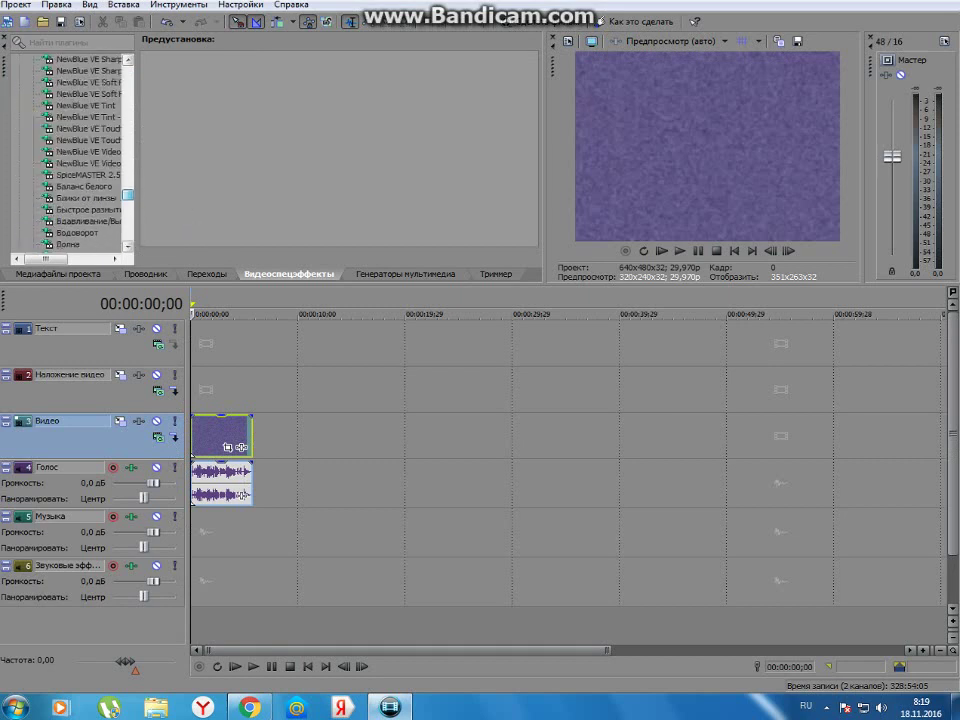
pyautogui.scroll(-1, 85, 200)
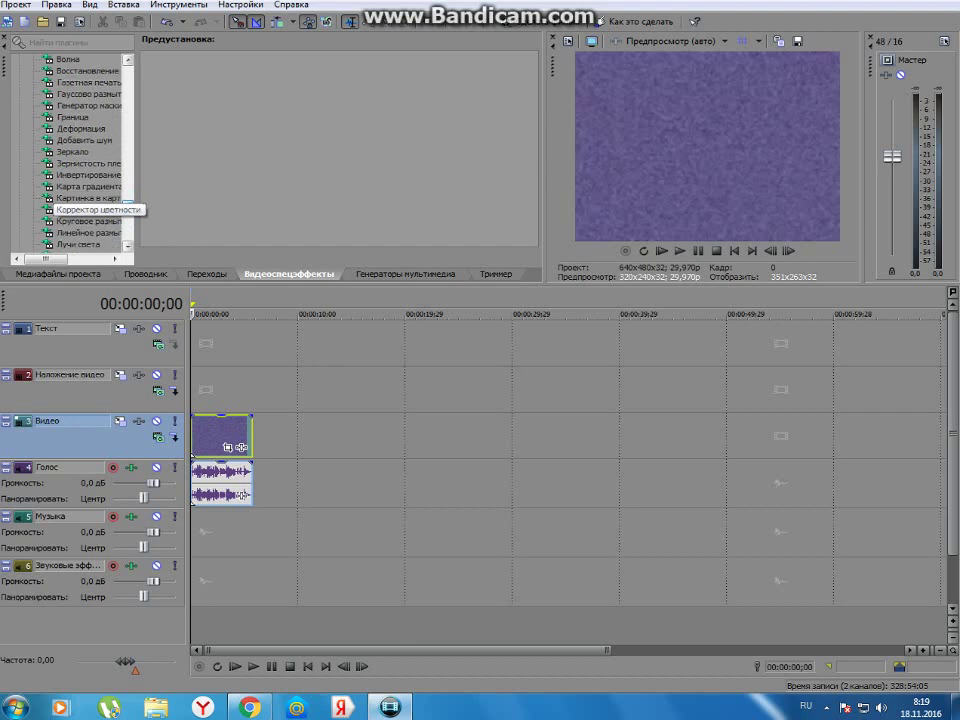
pyautogui.scroll(-1, 70, 150)
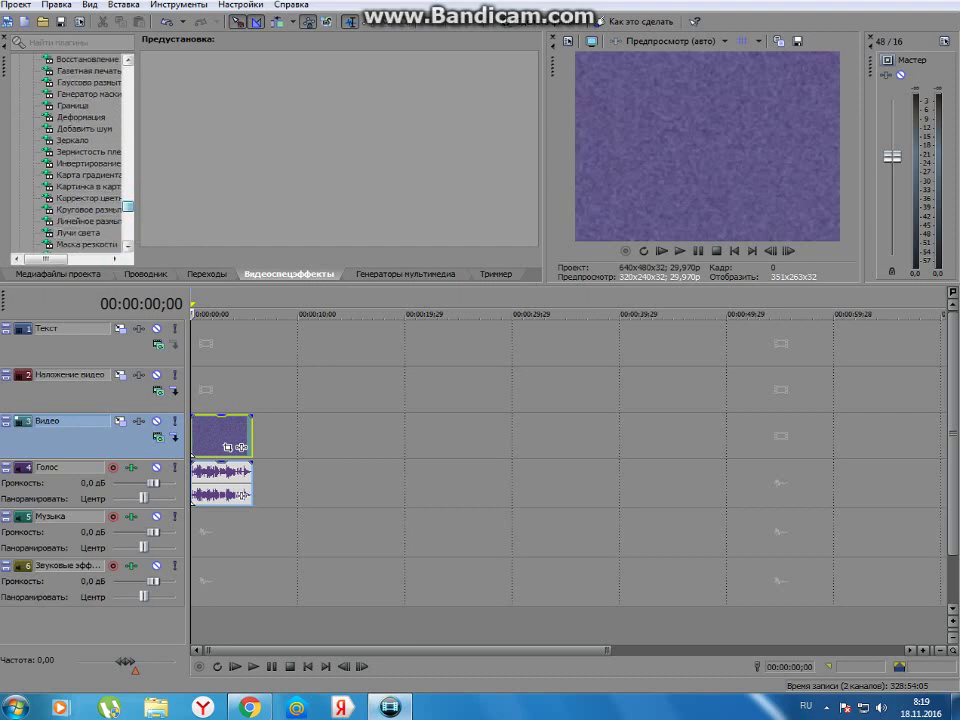
pyautogui.scroll(1, 70, 150)
pyautogui.click(68, 60)
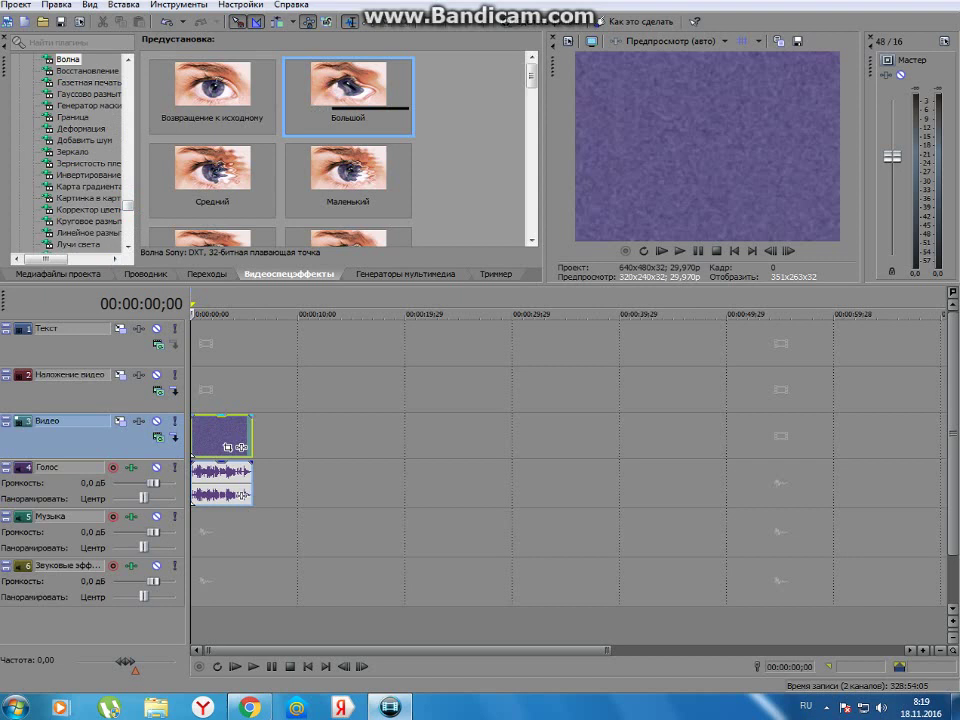
pyautogui.moveTo(348, 90); pyautogui.dragTo(221, 435)
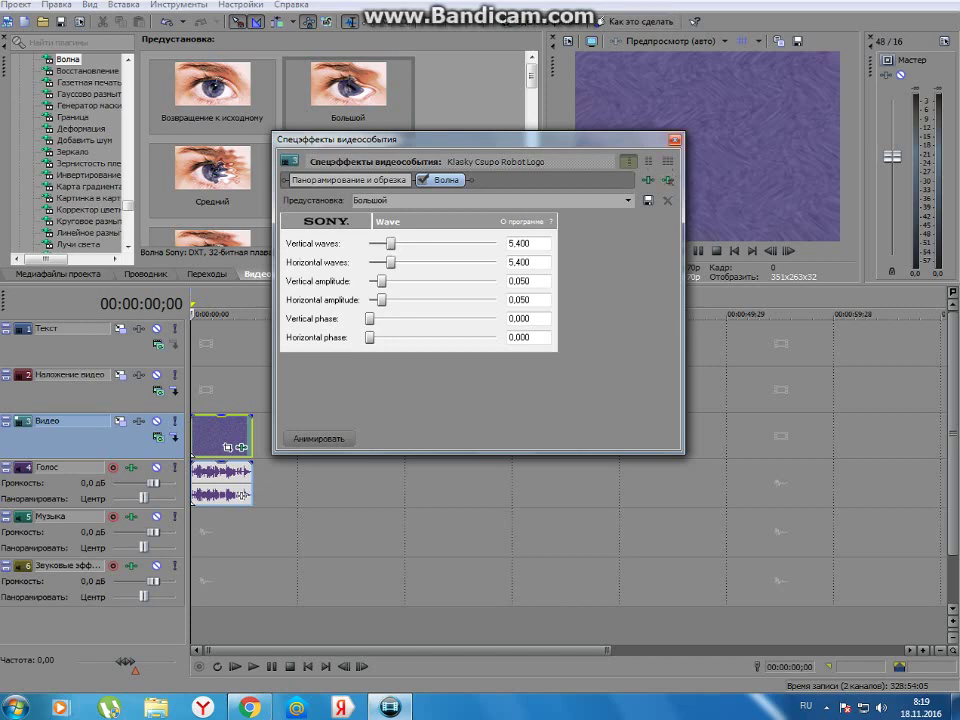
pyautogui.click(675, 140)
# Add the "Инвертирование" video effect with its "(По умолчанию)" preset to the same video clip
pyautogui.click(88, 175)
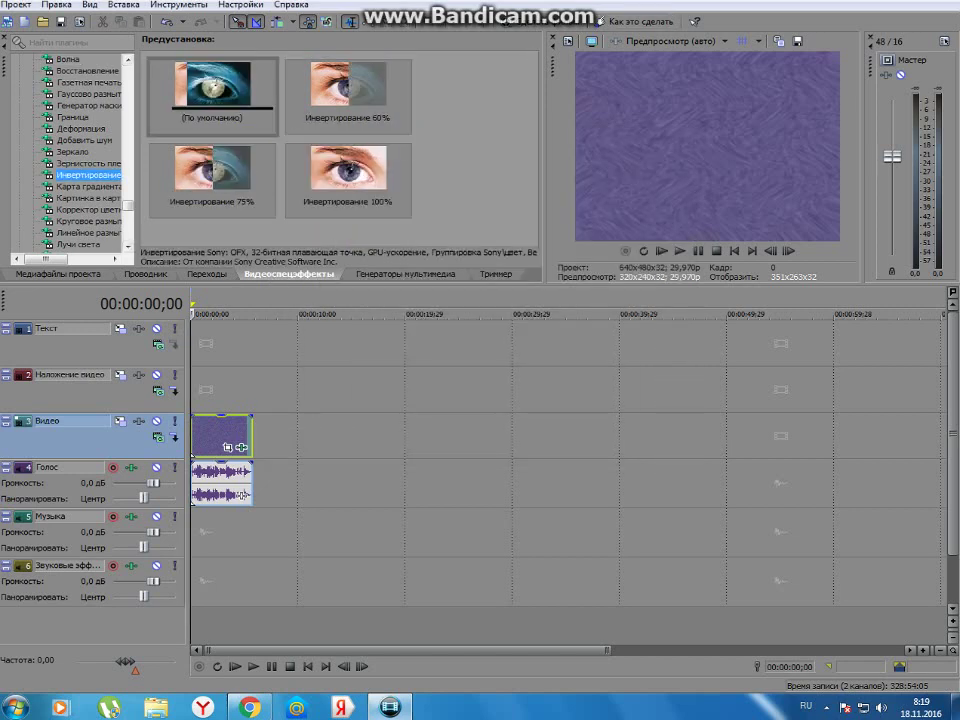
pyautogui.click(212, 90)
pyautogui.moveTo(158, 70); pyautogui.dragTo(220, 435)
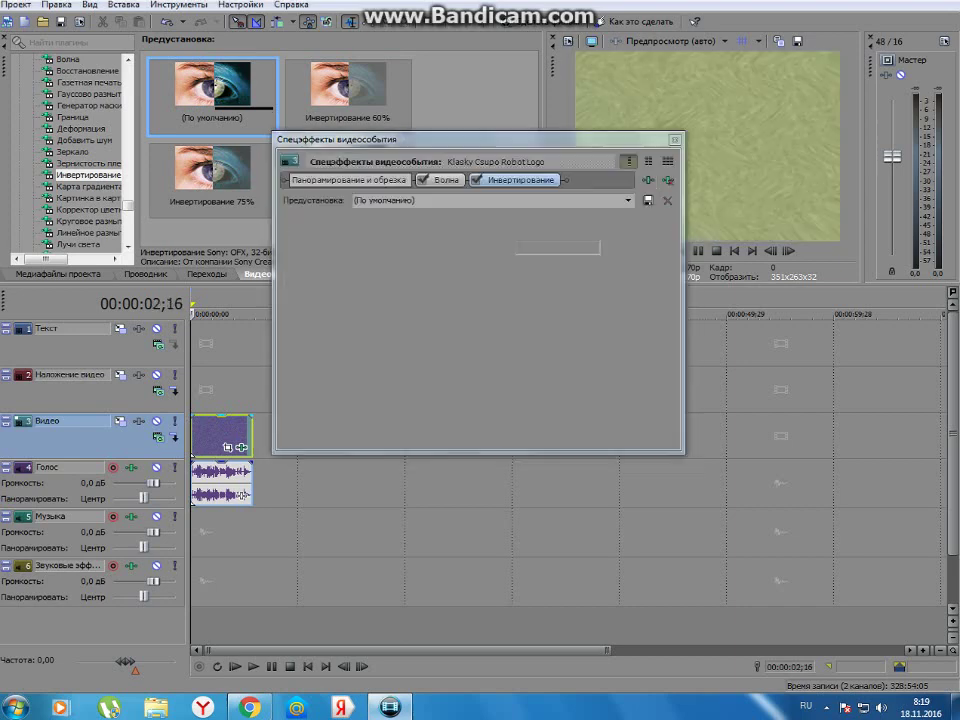
pyautogui.click(675, 140)
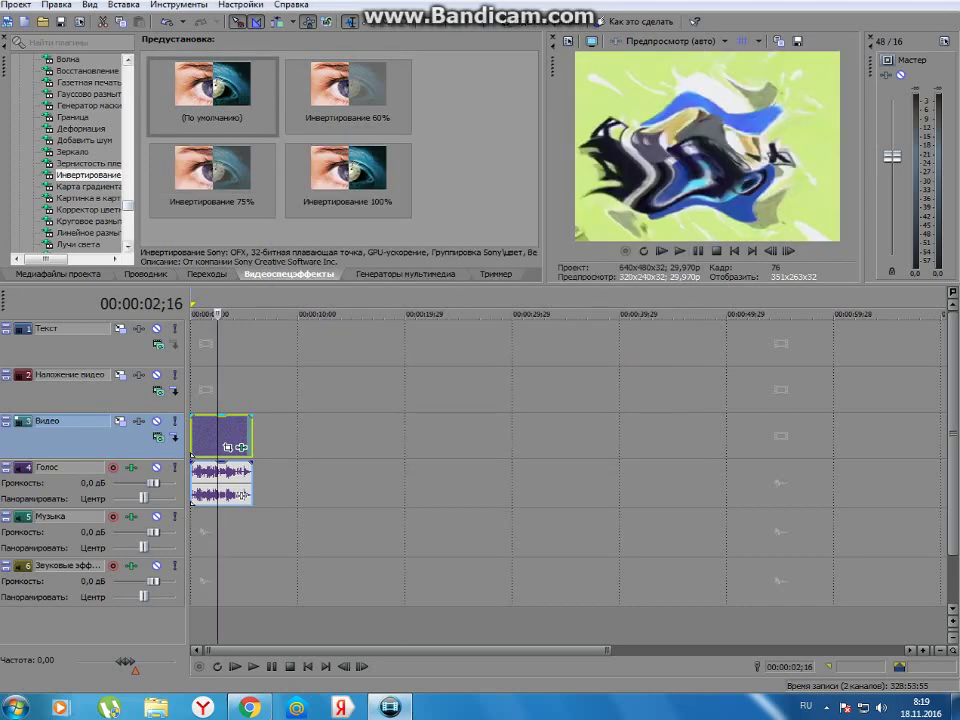
# Add the secondary colour corrector "Цветокорректор (Вспомогат.)" to the video clip with its "(По умолчанию)" preset
pyautogui.moveTo(128, 206); pyautogui.dragTo(128, 209)
pyautogui.scroll(-8, 80, 200)
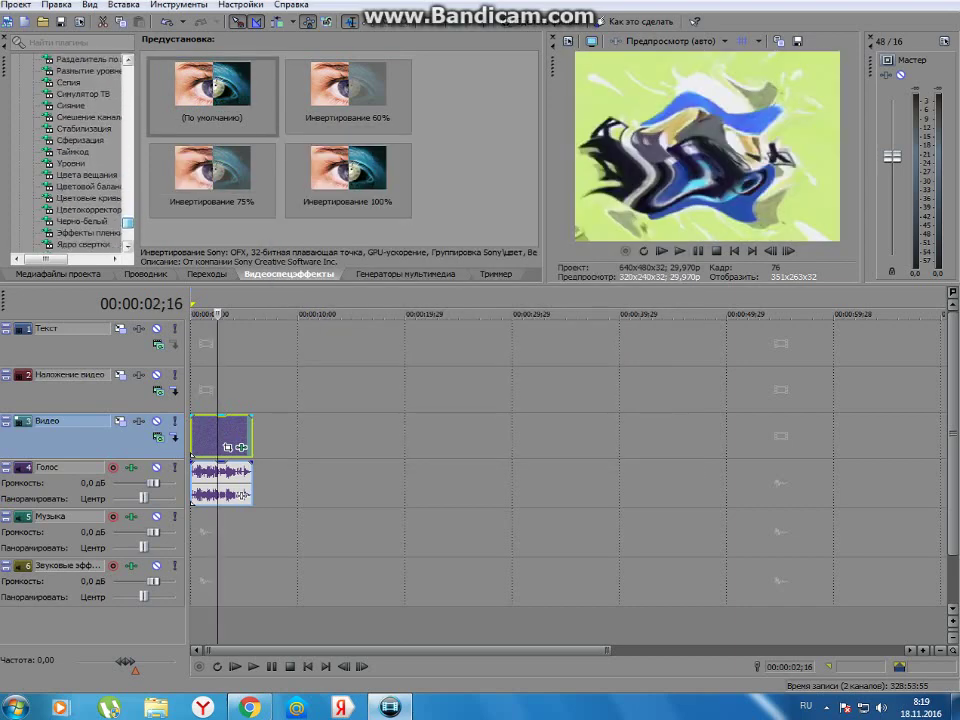
pyautogui.click(88, 210)
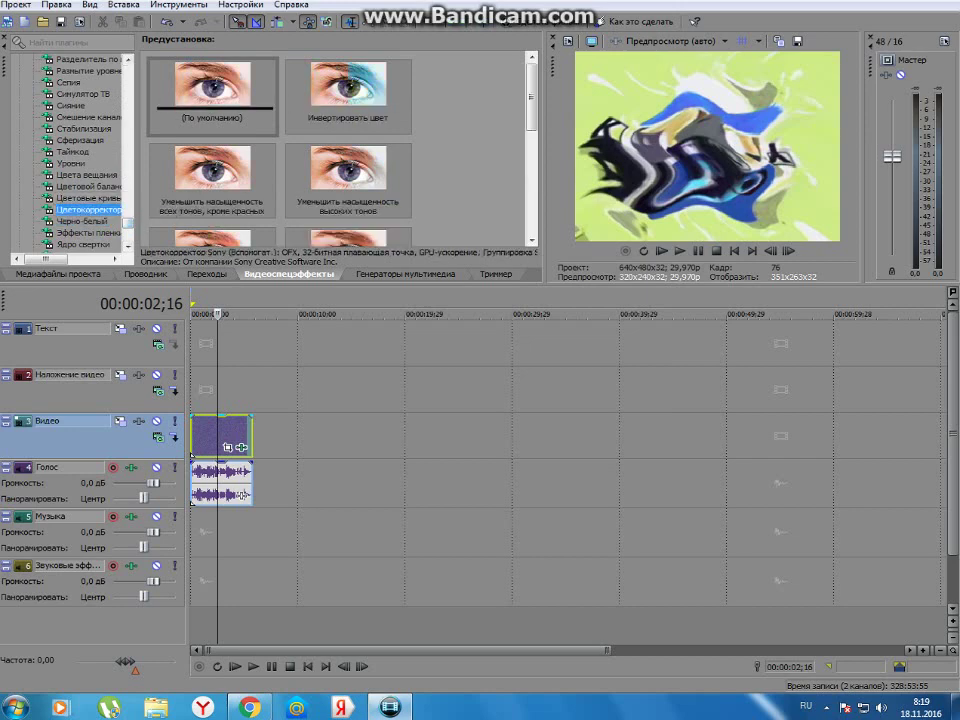
pyautogui.click(212, 90)
pyautogui.moveTo(212, 90); pyautogui.dragTo(220, 436)
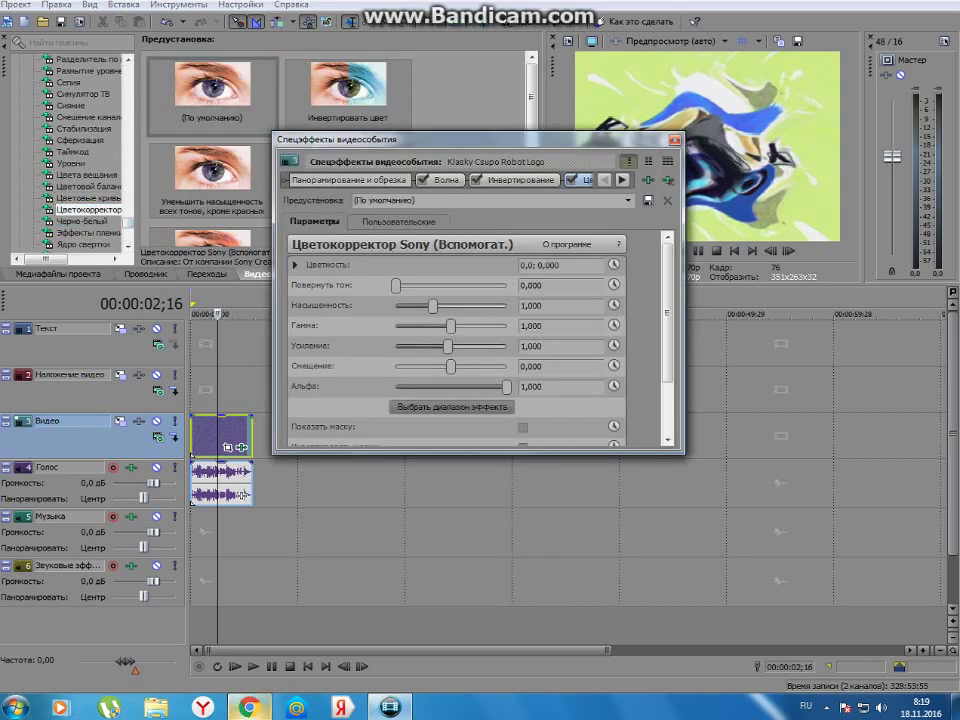
# Switch to Chrome, copy the Color Corrector (Secondary) value 78.367 from the YouTube video description, and return to the video editor
pyautogui.click(250, 707)
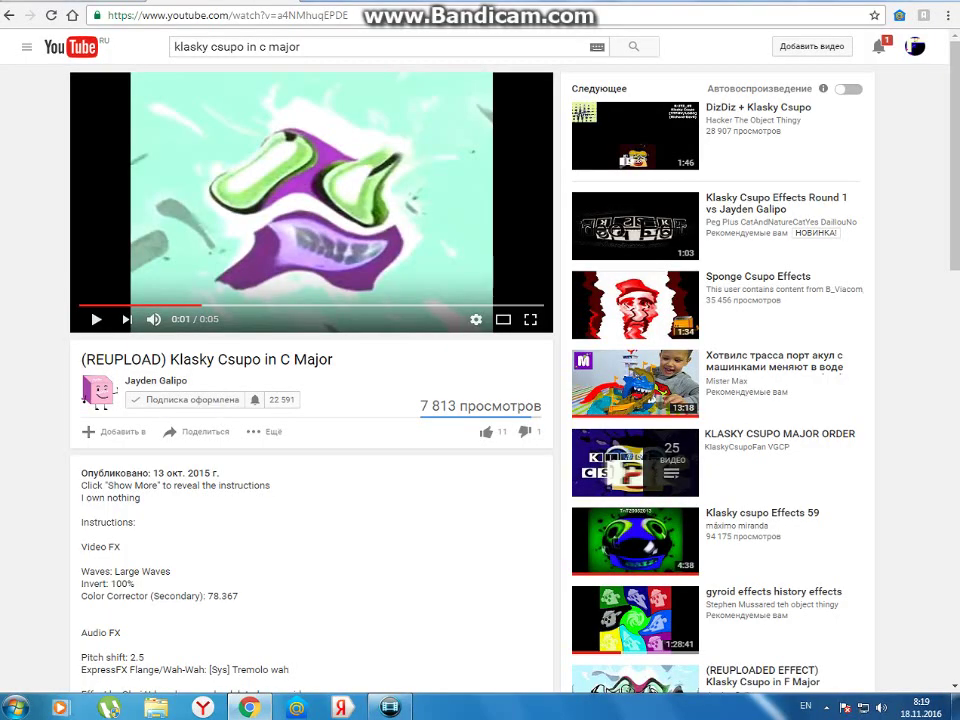
pyautogui.moveTo(208, 596); pyautogui.dragTo(239, 596)
pyautogui.rightClick(227, 596)
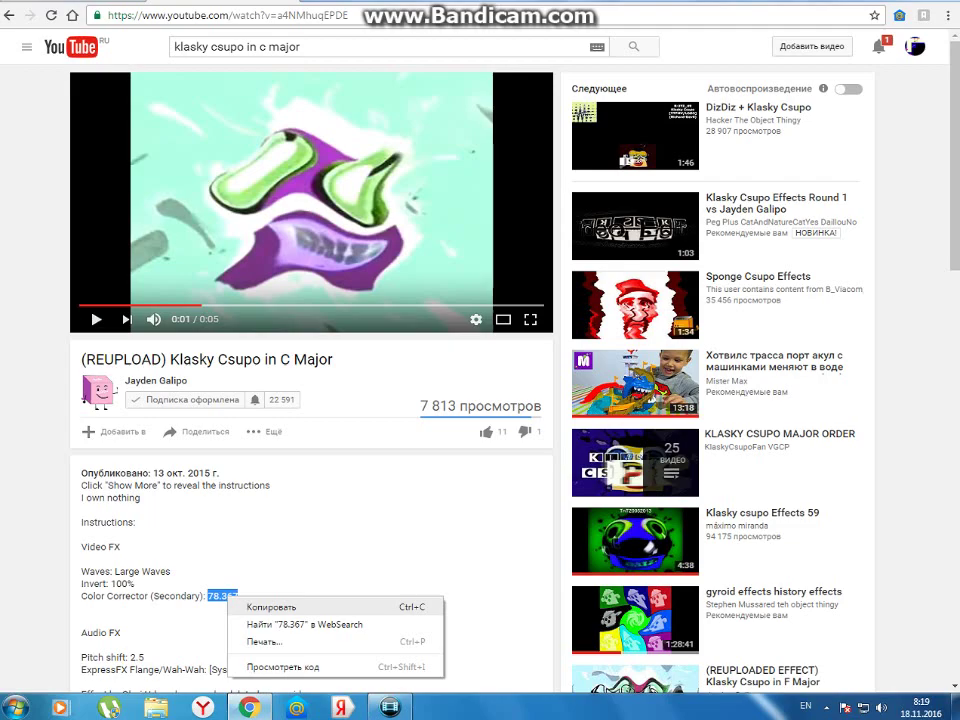
pyautogui.click(270, 607)
pyautogui.hotkey('alt', 'Tab')
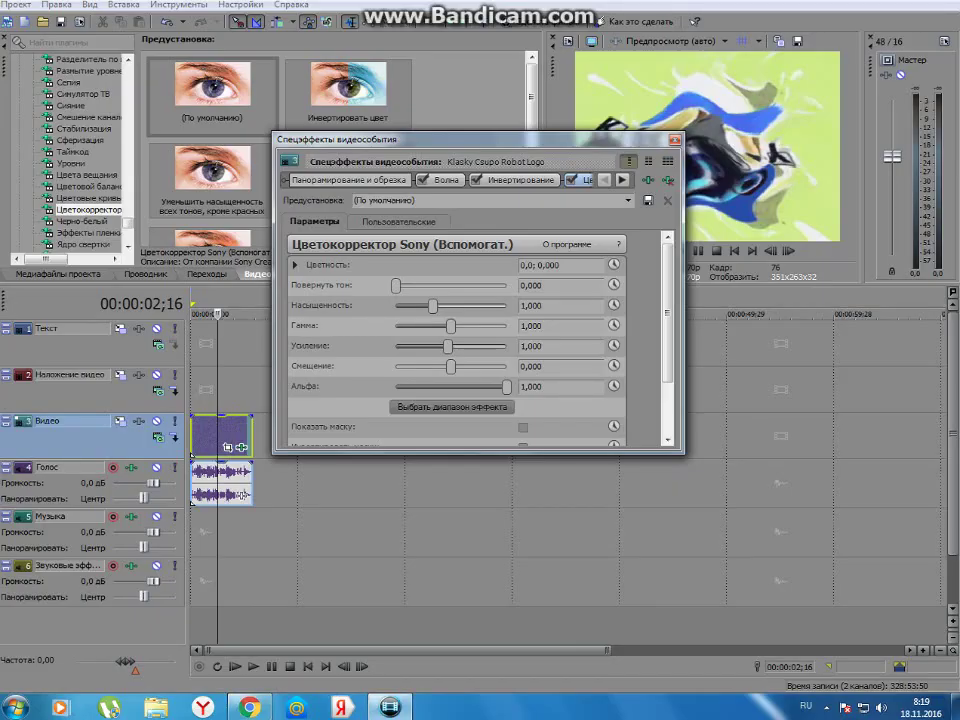
# Try to paste the copied 78.367 as the colour corrector's "Повернуть тон" value
pyautogui.moveTo(545, 286); pyautogui.dragTo(528, 286)
pyautogui.press('BackSpace')
pyautogui.rightClick(552, 285)
pyautogui.click(590, 350)
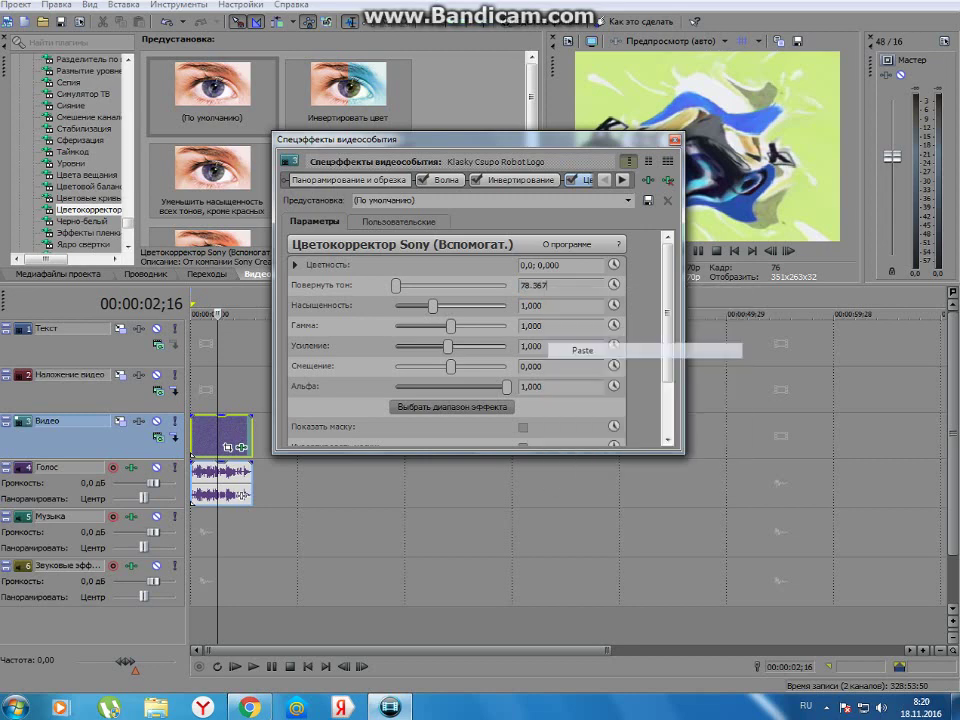
pyautogui.click(628, 201)
pyautogui.click(590, 214)
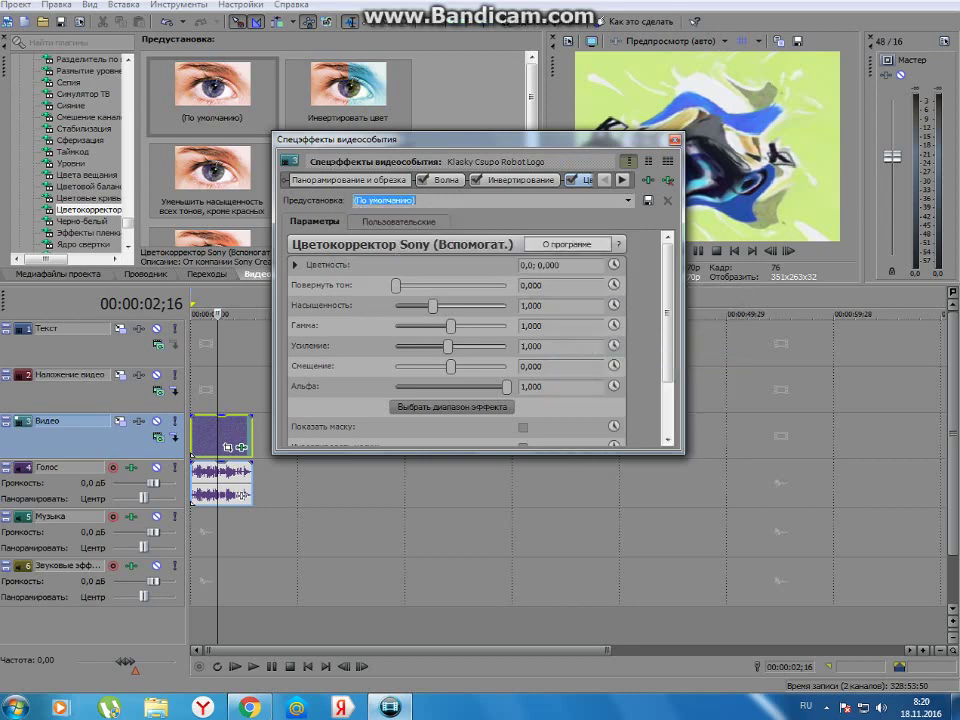
# Set the secondary colour corrector's "Повернуть тон" to 78,367 and close the video effects window
pyautogui.doubleClick(540, 285)
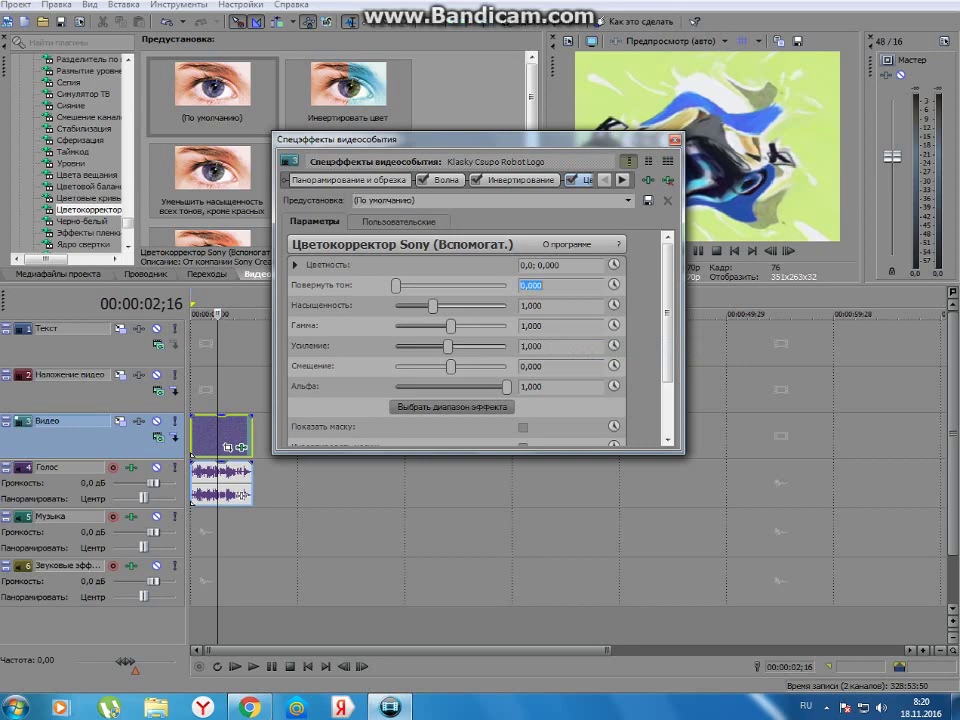
pyautogui.click(525, 285)
pyautogui.click(628, 201)
pyautogui.click(628, 201)
pyautogui.click(675, 140)
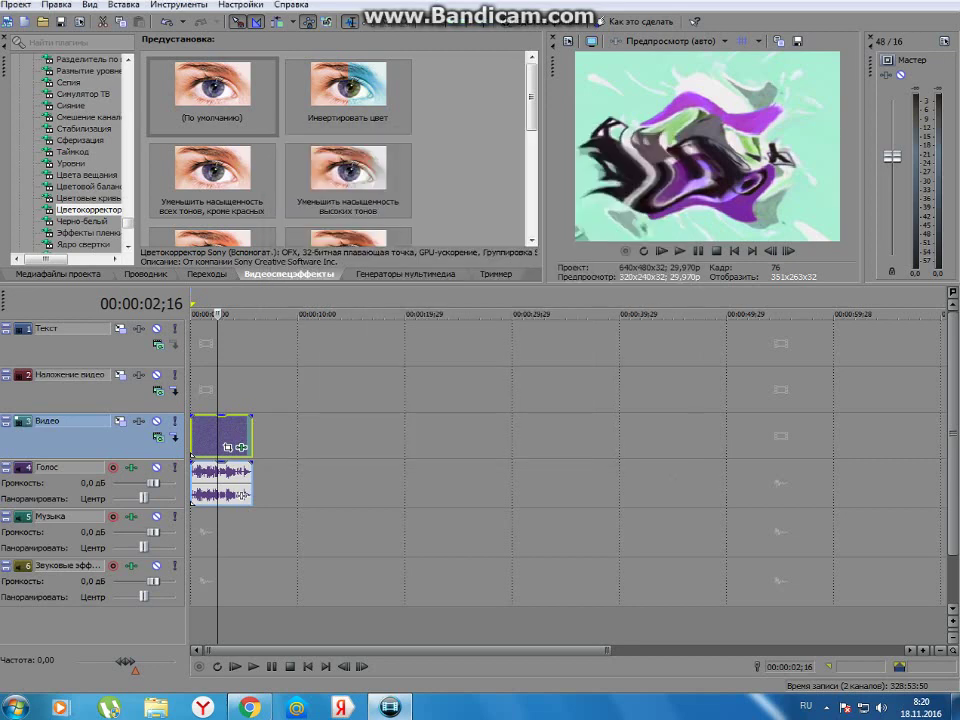
pyautogui.click(242, 495)
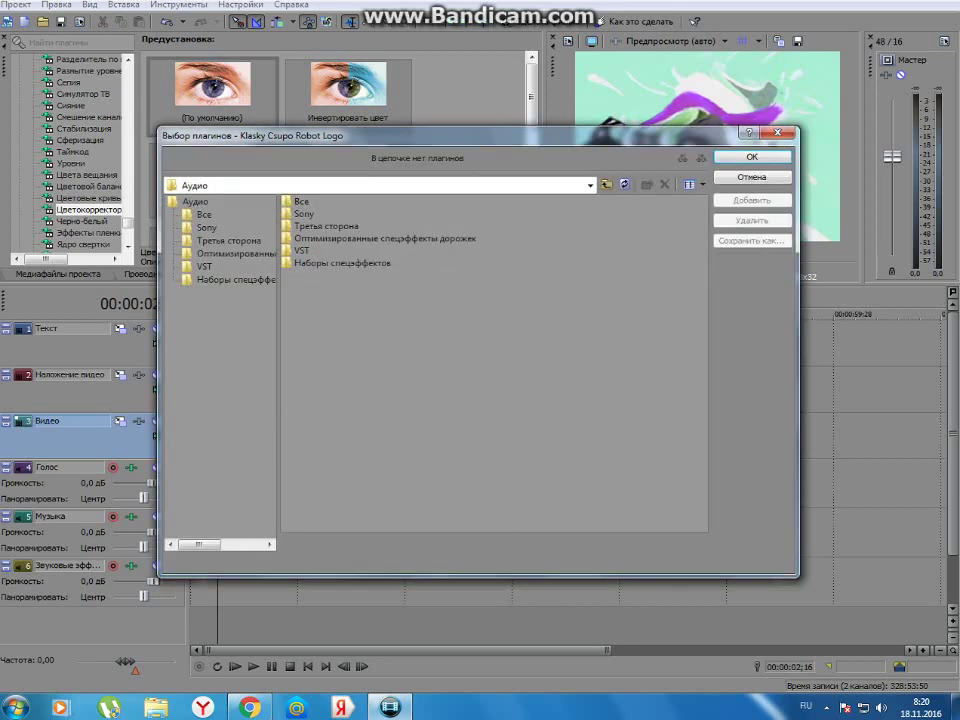
pyautogui.click(204, 215)
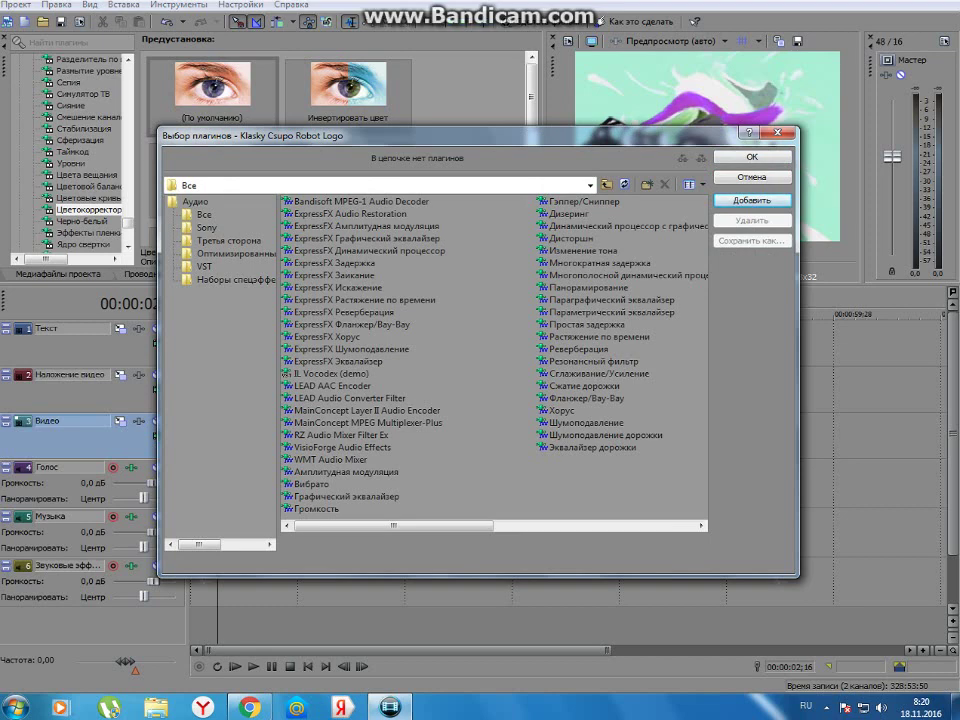
pyautogui.click(778, 133)
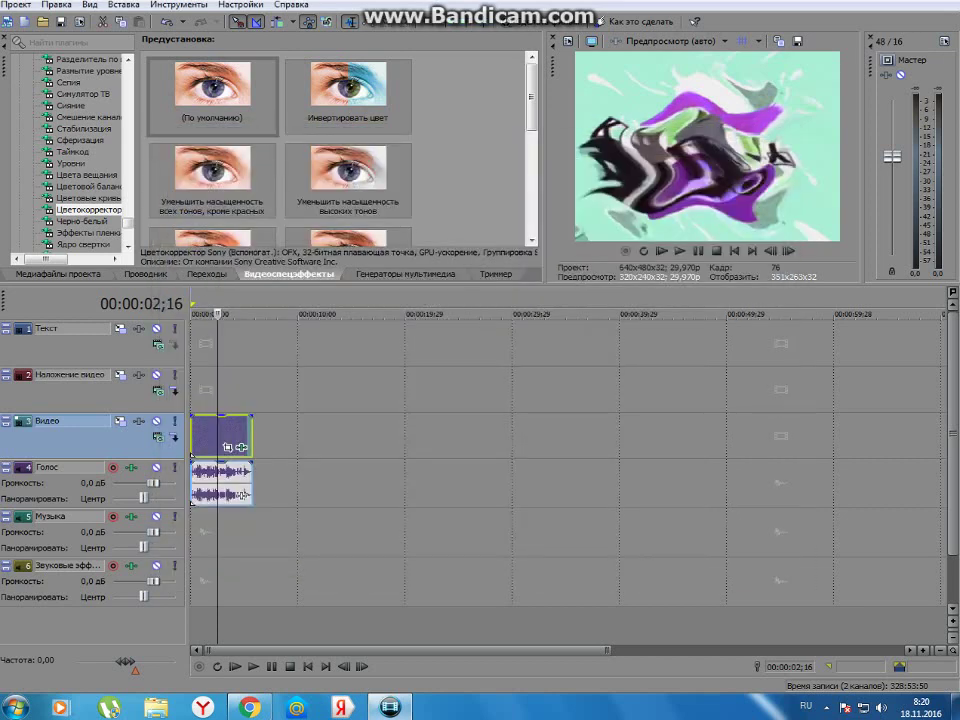
# In the audio event's properties, set the time stretch / pitch shift method to "эластичный" with a pitch change of 2.5
pyautogui.click(220, 485)
pyautogui.rightClick(205, 485)
pyautogui.click(230, 471)
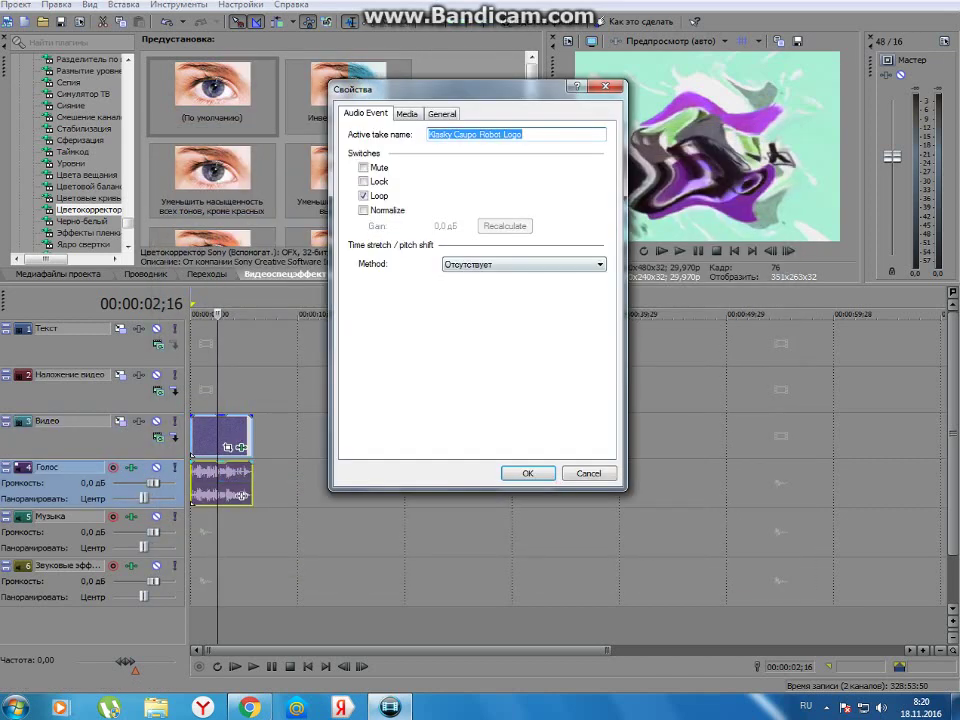
pyautogui.click(524, 265)
pyautogui.click(500, 287)
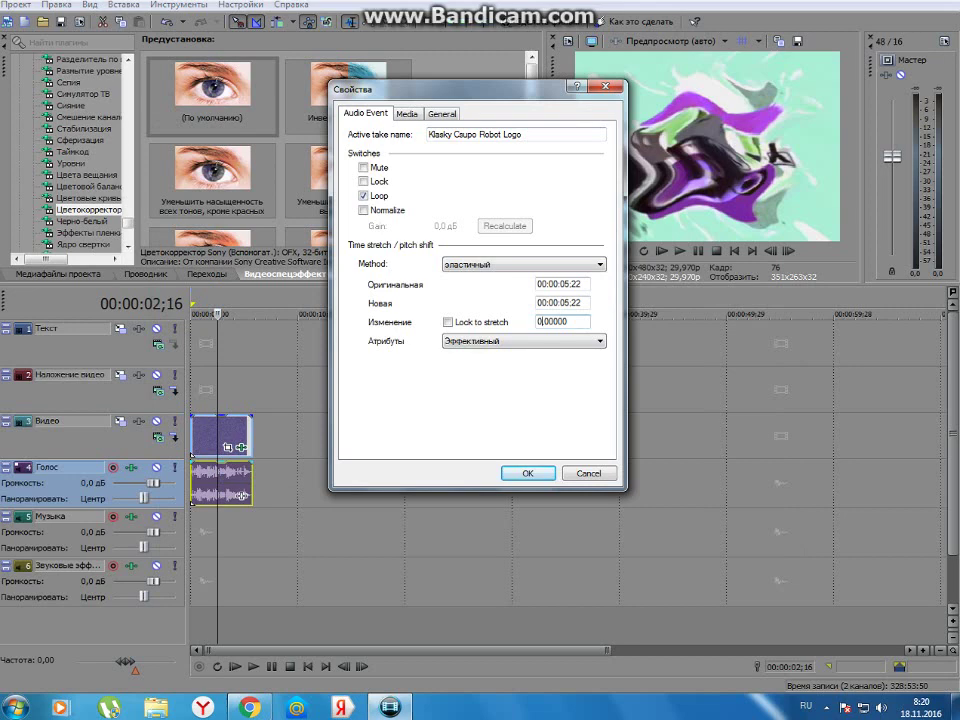
pyautogui.write('2.5')
pyautogui.press('Return')
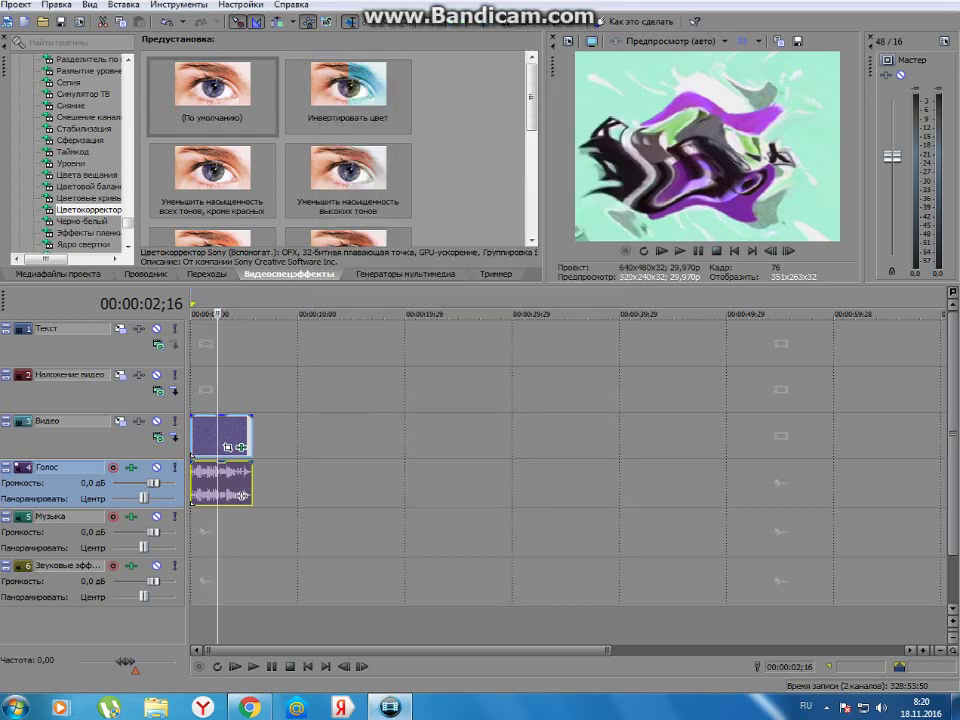
# Add the "ExpressFX Фланжер/Вау-Вау" plug-in to the audio event and give it the "[Sys] Тремоло-вау-вау" preset
pyautogui.click(241, 495)
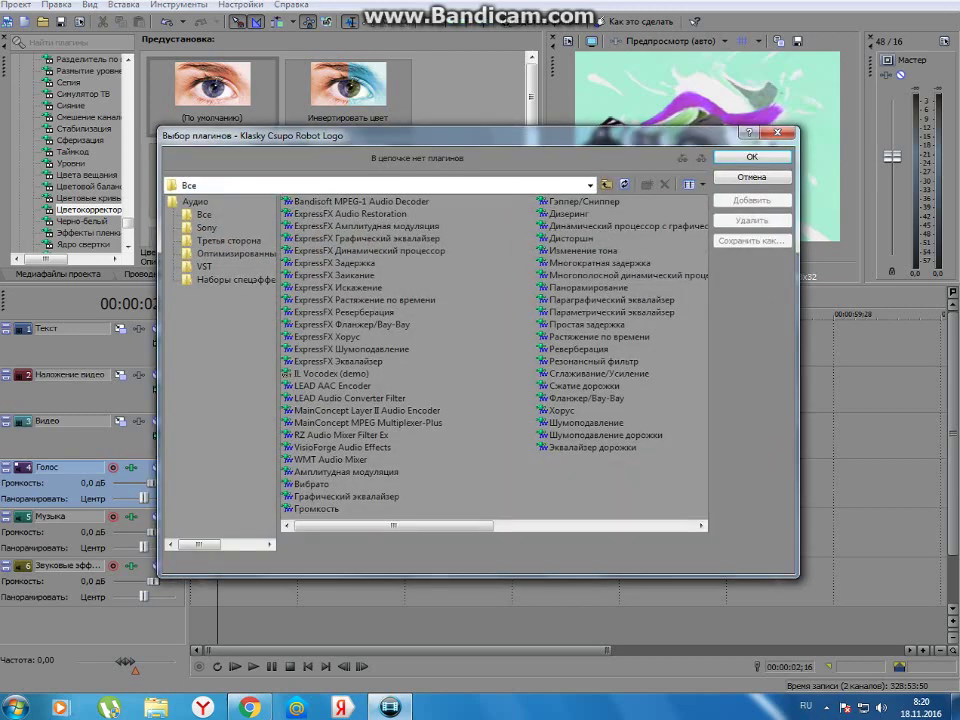
pyautogui.click(352, 325)
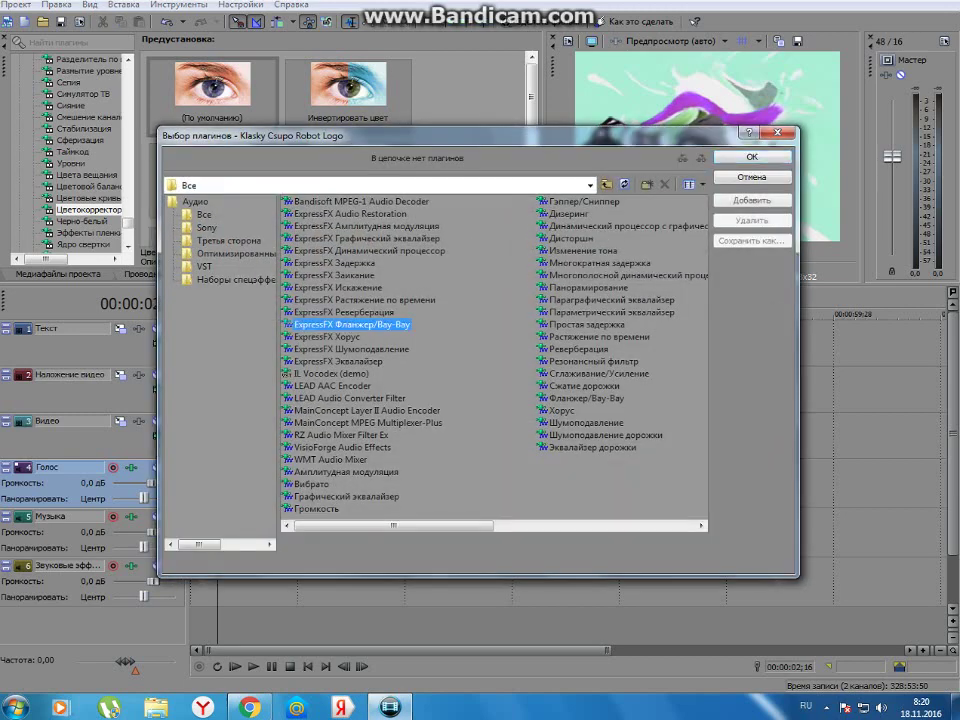
pyautogui.click(752, 201)
pyautogui.click(752, 157)
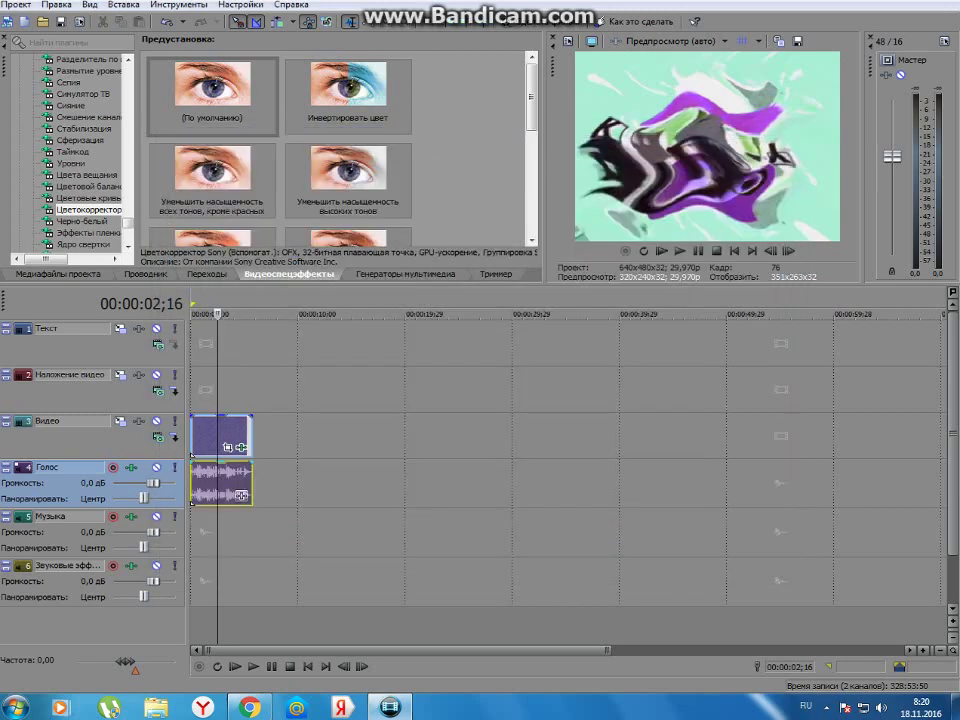
pyautogui.click(315, 123)
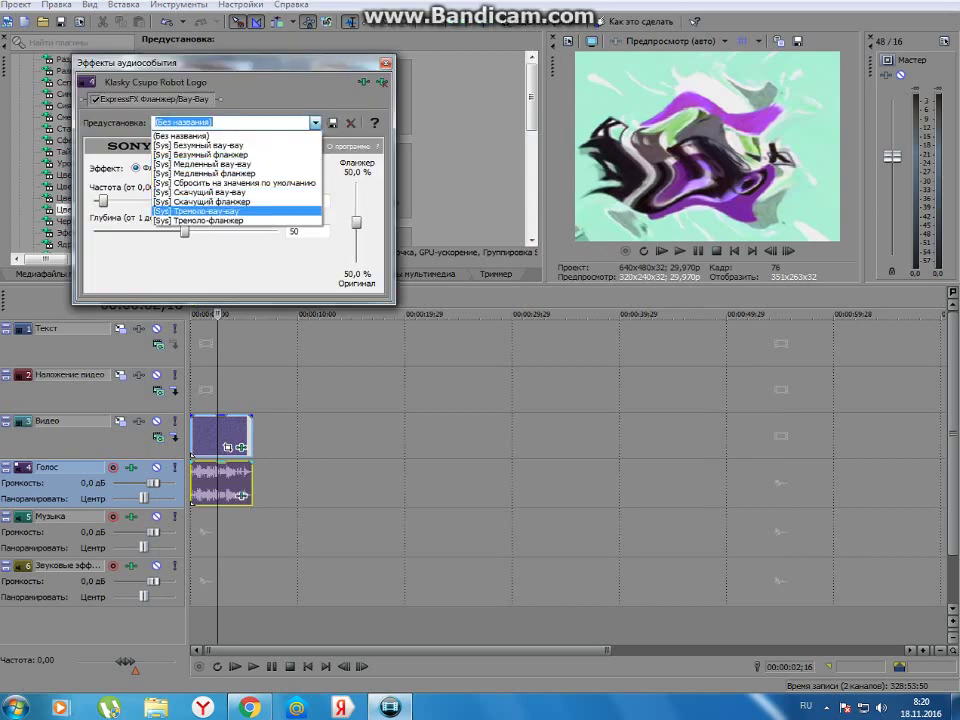
pyautogui.press('Return')
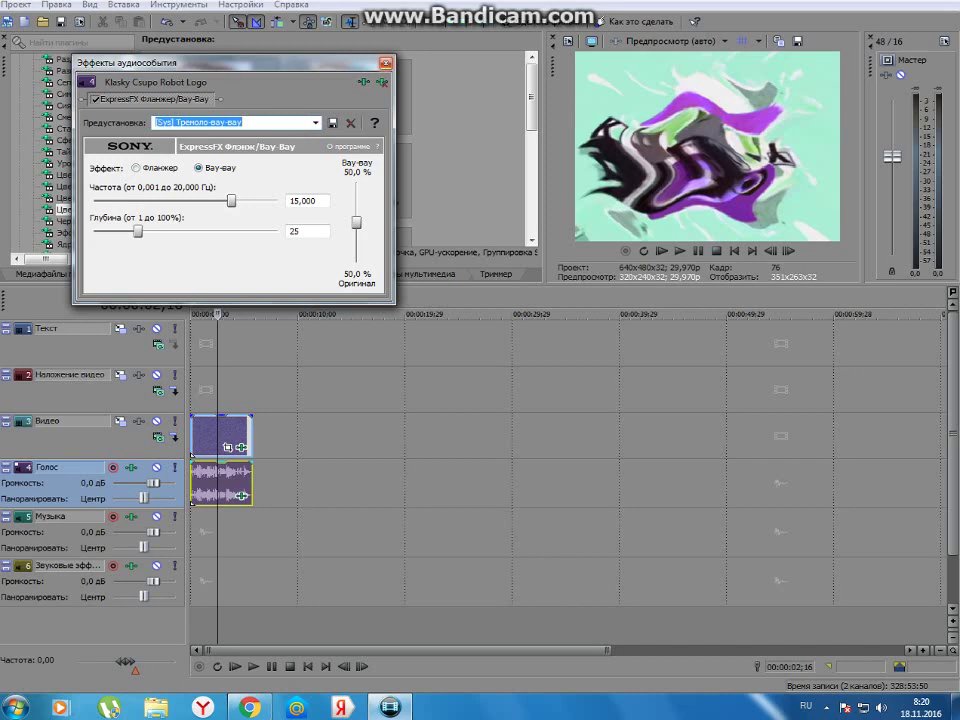
pyautogui.click(386, 63)
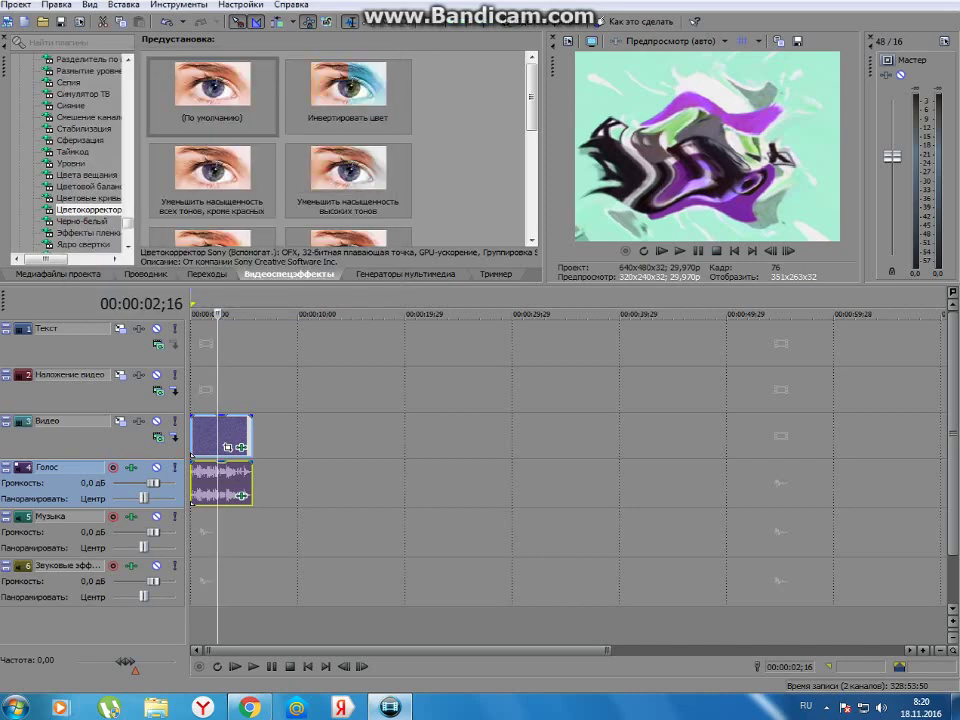
# Show the project media and play the edited clip from the start of the timeline
pyautogui.moveTo(217, 314); pyautogui.dragTo(191, 314)
pyautogui.click(58, 274)
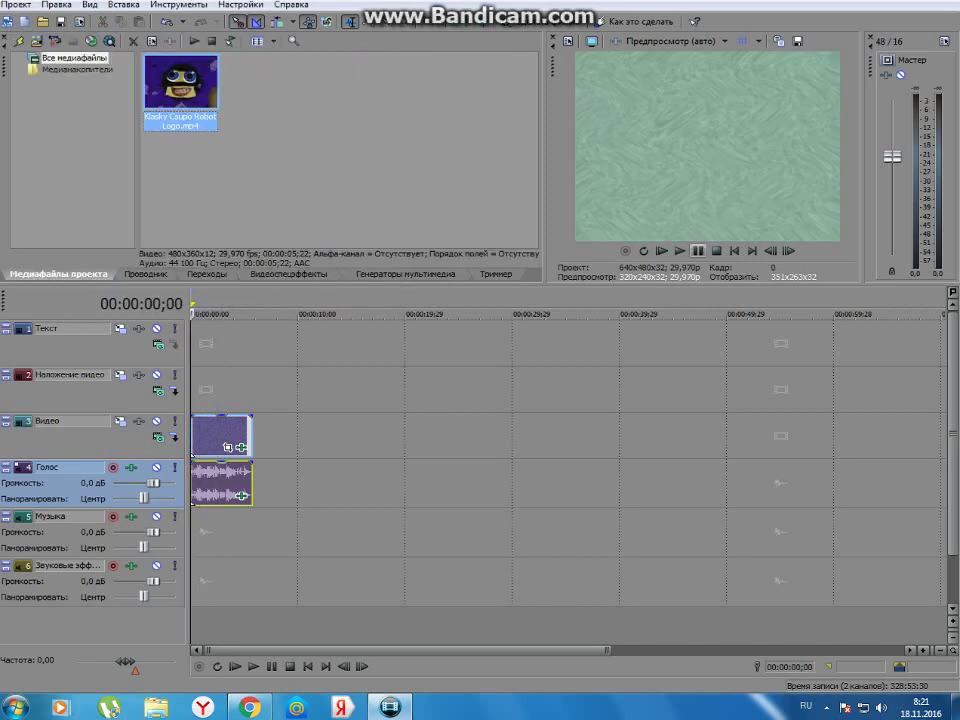
pyautogui.click(680, 251)
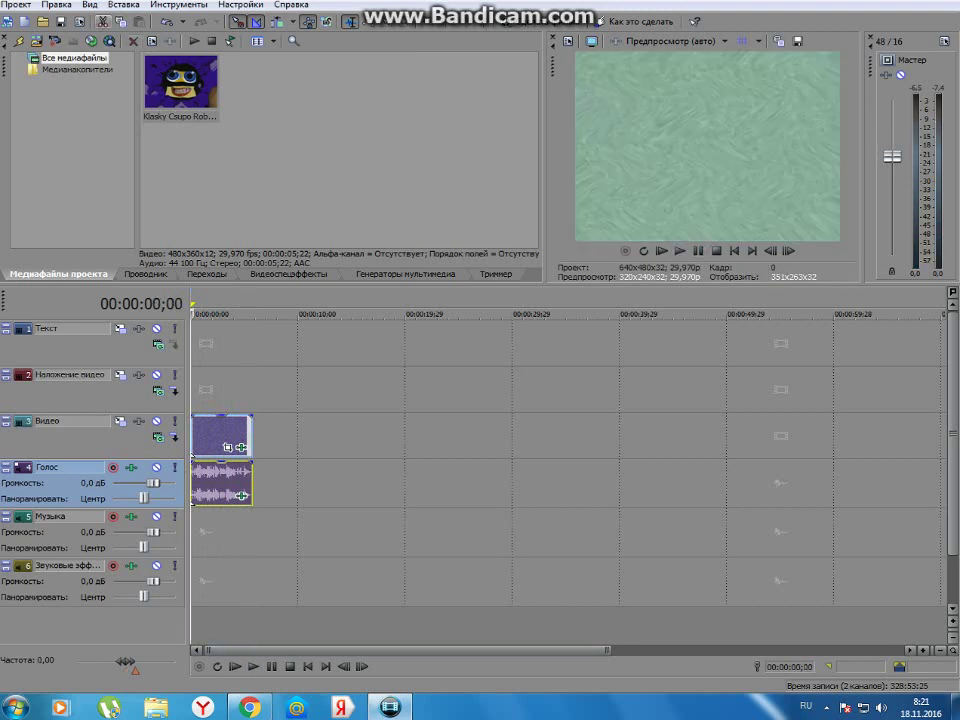
# Import "My Logo_000000.png" from the "Изображения" library and trim its overlay event to end with the clip
pyautogui.hotkey('ctrl', 'o')
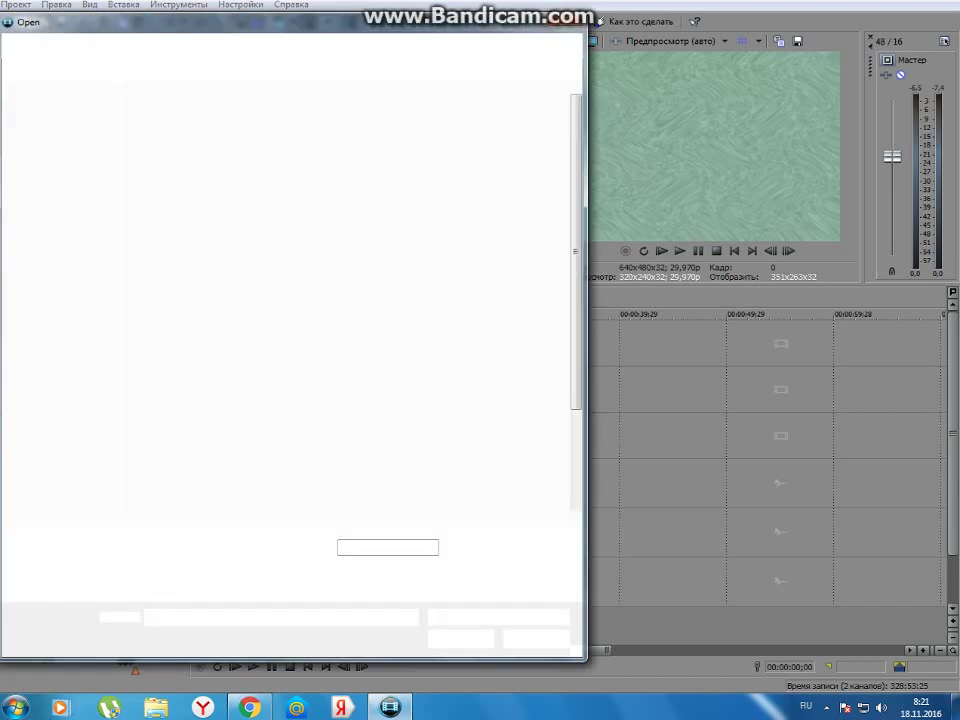
pyautogui.click(68, 232)
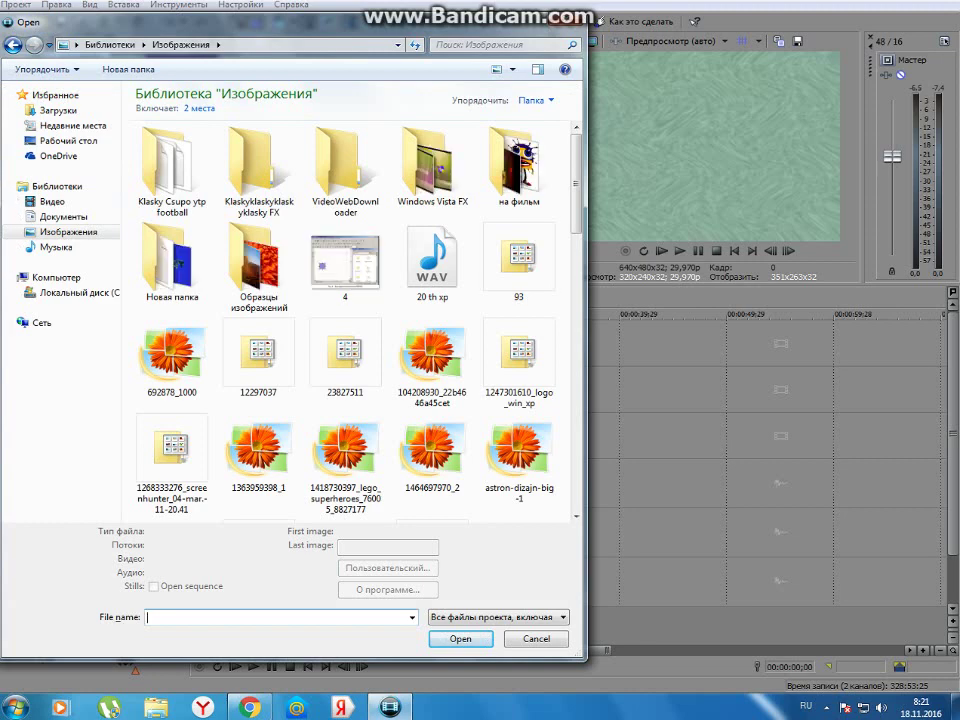
pyautogui.hotkey('alt', 'shift')
pyautogui.write('My')
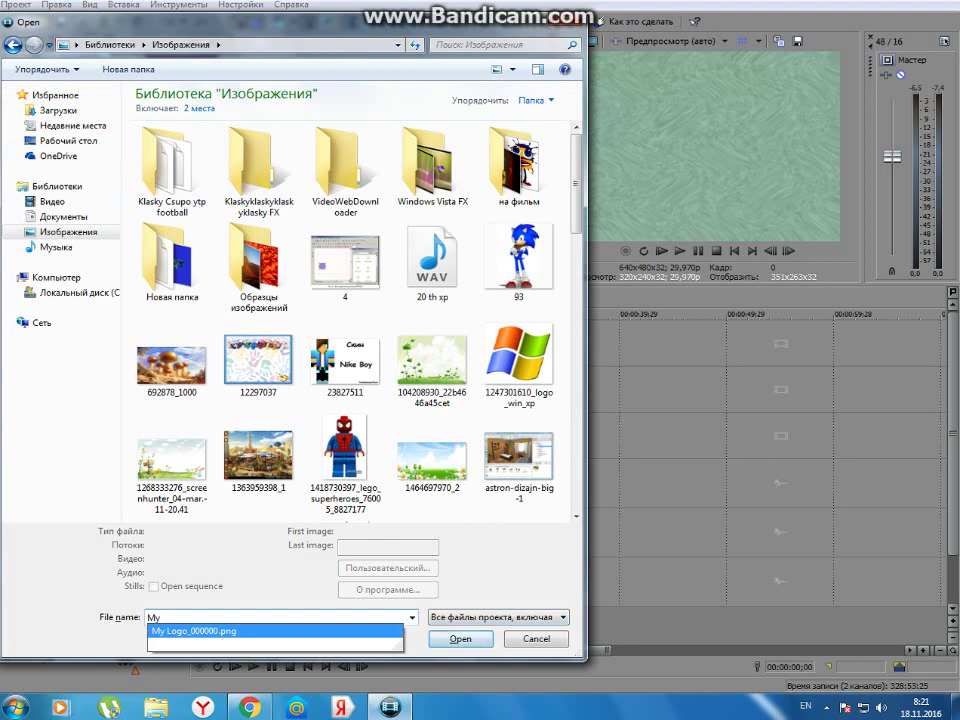
pyautogui.click(196, 631)
pyautogui.click(460, 639)
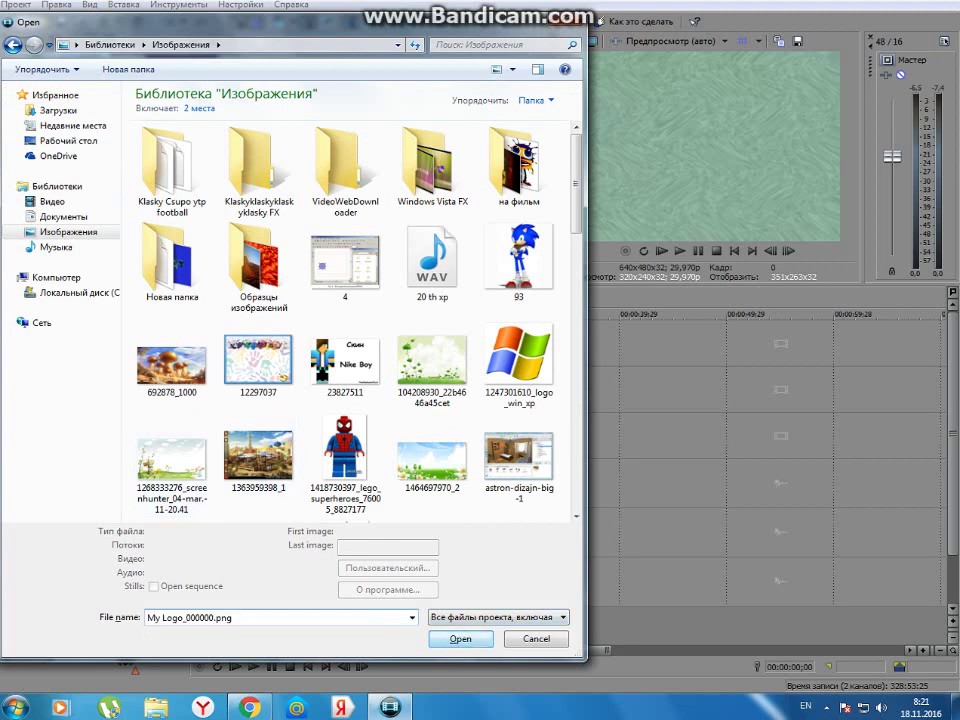
pyautogui.moveTo(282, 434); pyautogui.dragTo(240, 401)
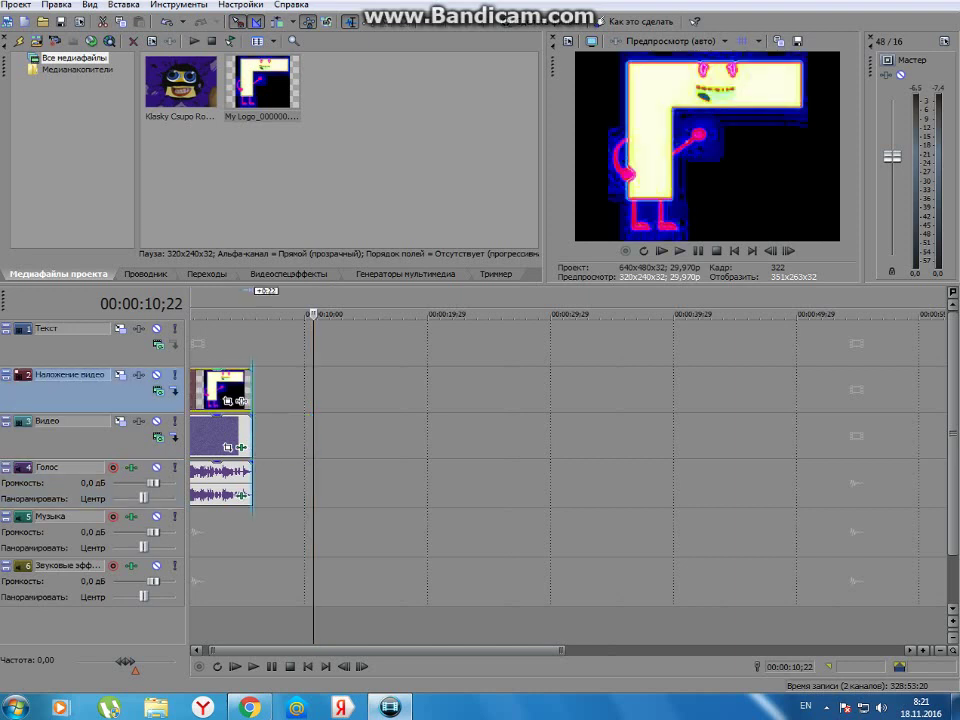
pyautogui.click(210, 392)
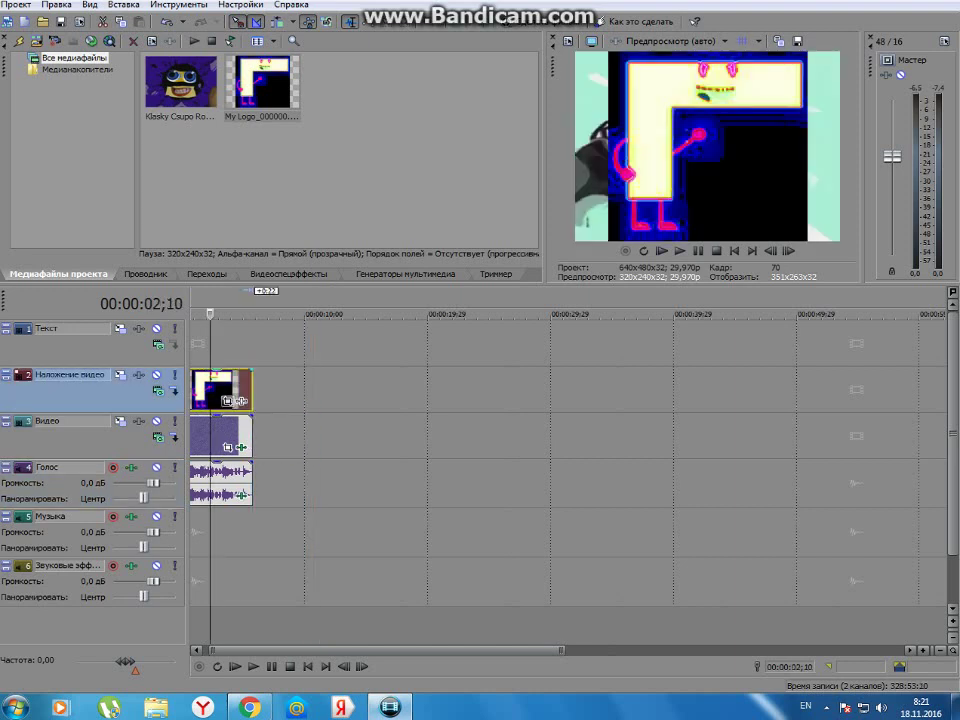
# Open the logo event's pan and crop settings and enlarge the crop frame to about 757,6 × 572,4
pyautogui.click(240, 401)
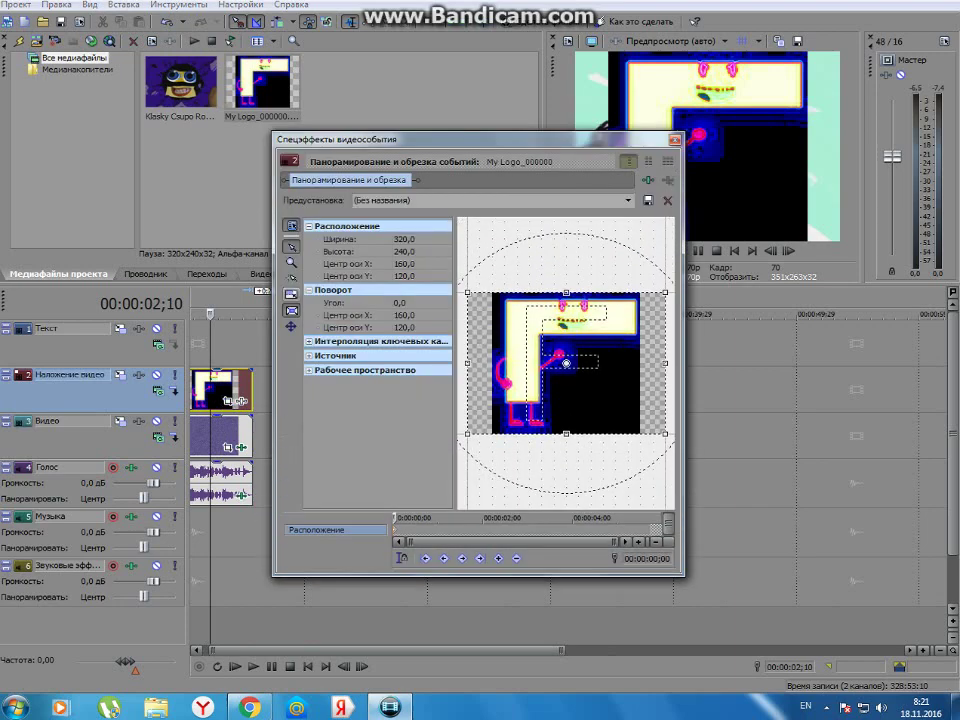
pyautogui.moveTo(665, 433)
pyautogui.mouseDown()
pyautogui.moveTo(735, 473)
pyautogui.moveTo(694, 437)
pyautogui.moveTo(665, 434)
pyautogui.mouseUp()
pyautogui.moveTo(467, 292); pyautogui.dragTo(195, 134)
# Try moving the crop frame to a centre of about -102,8; -43,8, and undo the move
pyautogui.press('Left')
pyautogui.press('Left')
pyautogui.press('Left')
pyautogui.press('Left')
pyautogui.press('Left')
pyautogui.press('Left')
pyautogui.press('Left')
pyautogui.press('Left')
pyautogui.press('Left')
pyautogui.press('Left')
pyautogui.press('Left')
pyautogui.press('Left')
pyautogui.press('Left')
pyautogui.press('Left')
pyautogui.press('Left')
pyautogui.press('Left')
pyautogui.press('Left')
pyautogui.press('Left')
pyautogui.press('Left')
pyautogui.press('Left')
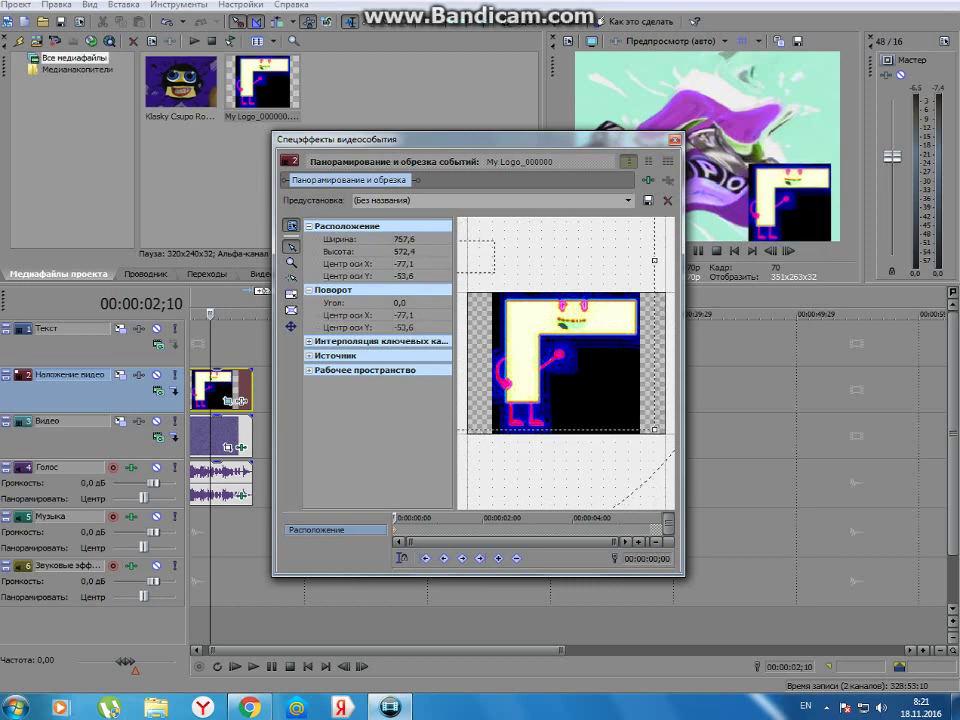
pyautogui.press('Left')
pyautogui.press('Left')
pyautogui.press('Left')
pyautogui.press('Left')
pyautogui.press('Down')
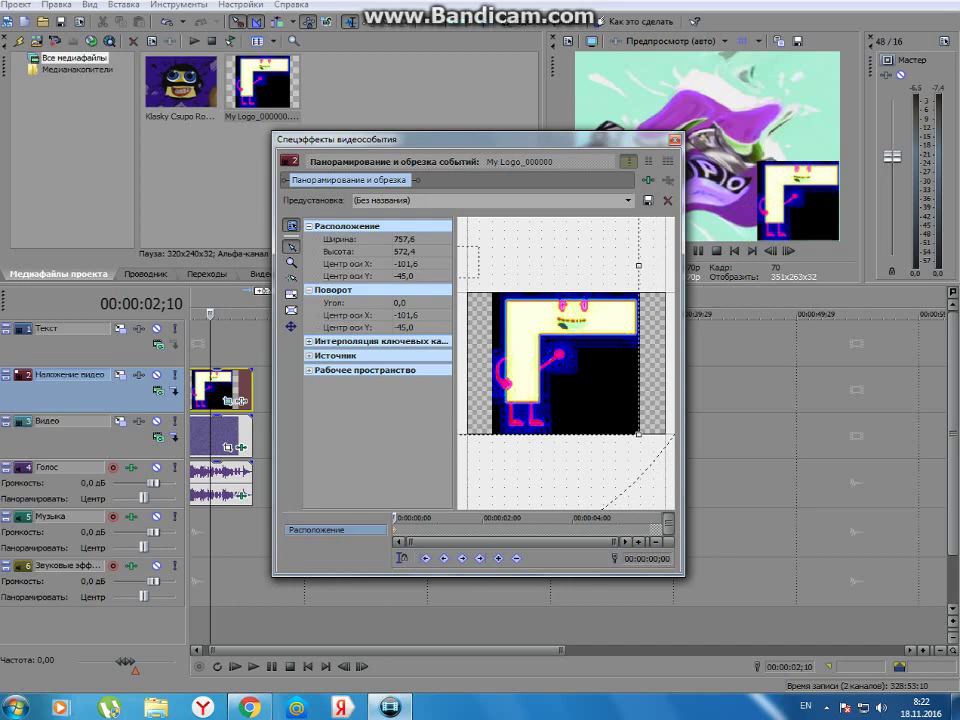
pyautogui.press('Left')
pyautogui.press('Down')
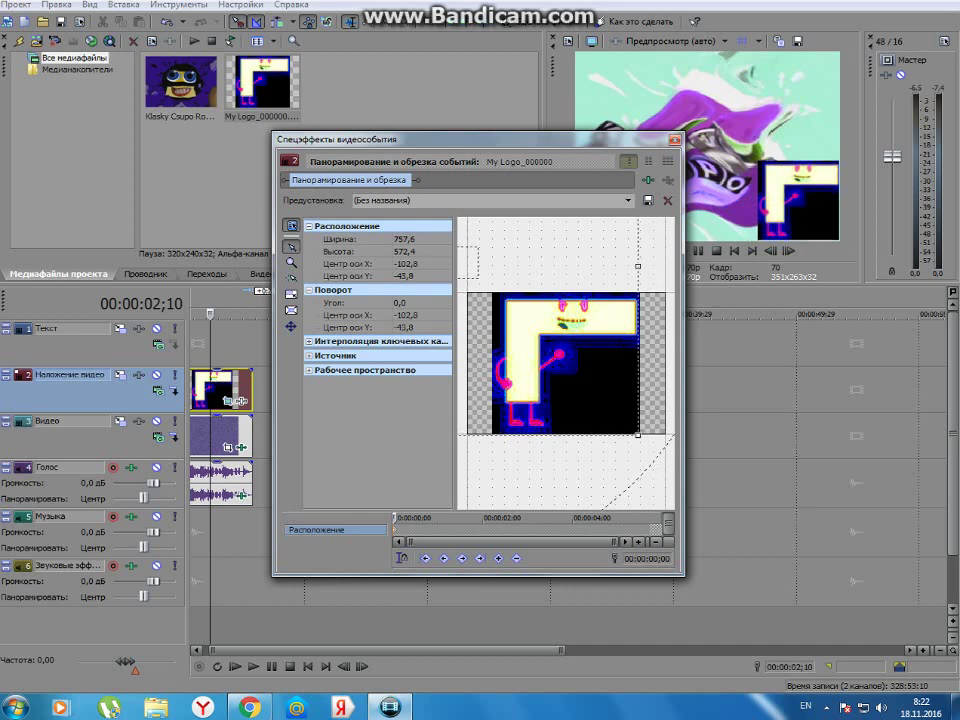
pyautogui.hotkey('ctrl', 'z')
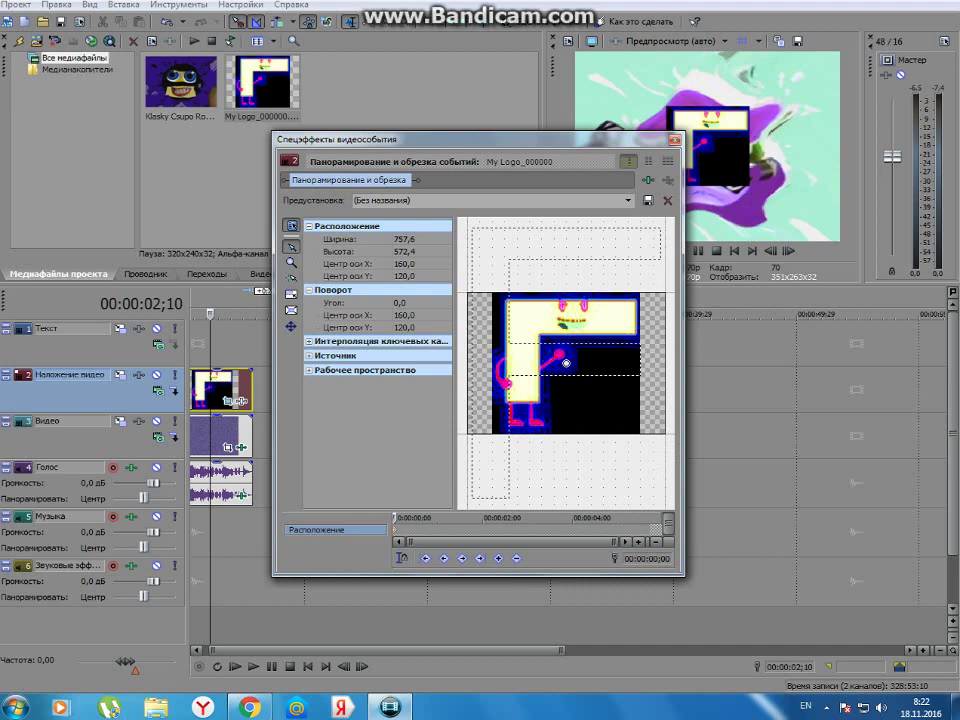
# Reset the logo's crop to "(По умолчанию)", enlarge the frame to about 729,4 × 552,9 and centre it at about -85,1; -35,2
pyautogui.click(628, 201)
pyautogui.click(628, 201)
pyautogui.click(628, 201)
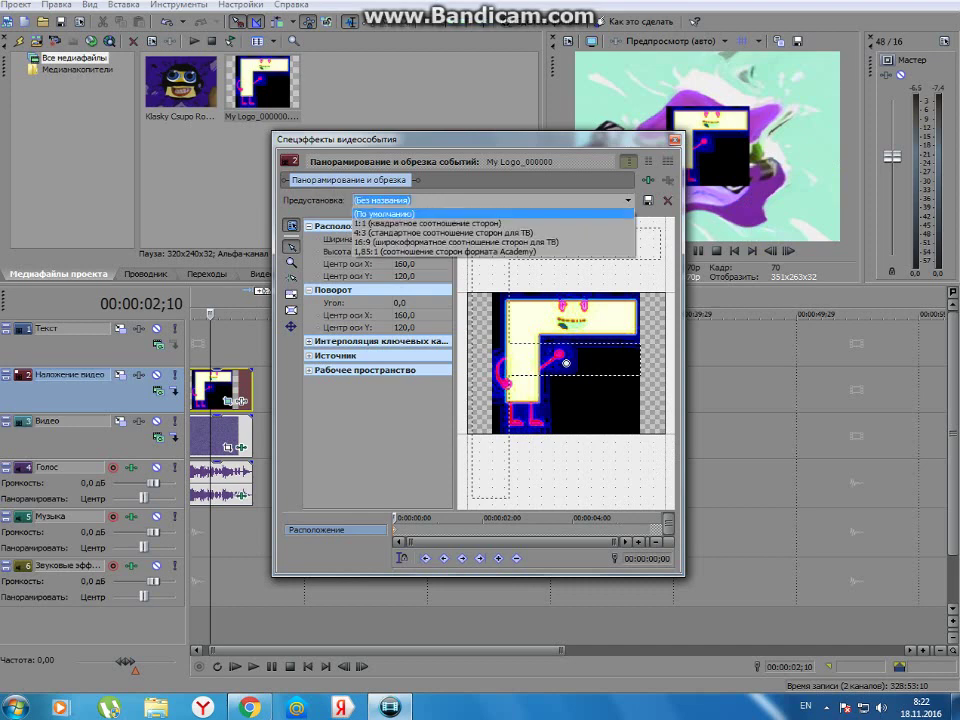
pyautogui.click(400, 214)
pyautogui.moveTo(468, 292); pyautogui.dragTo(215, 109)
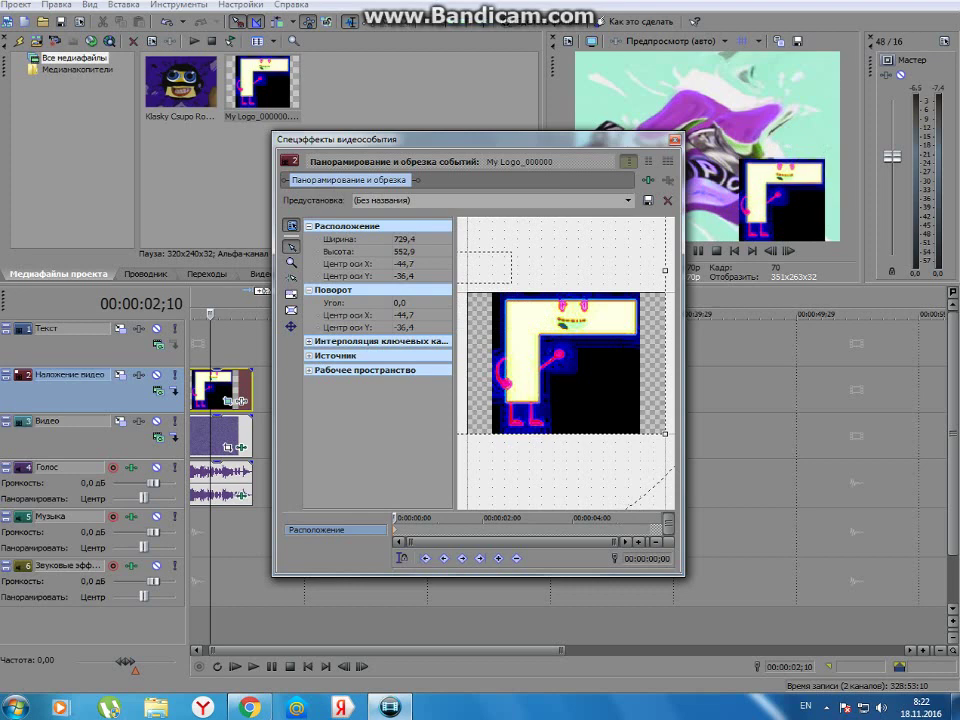
pyautogui.moveTo(560, 360); pyautogui.dragTo(536, 362)
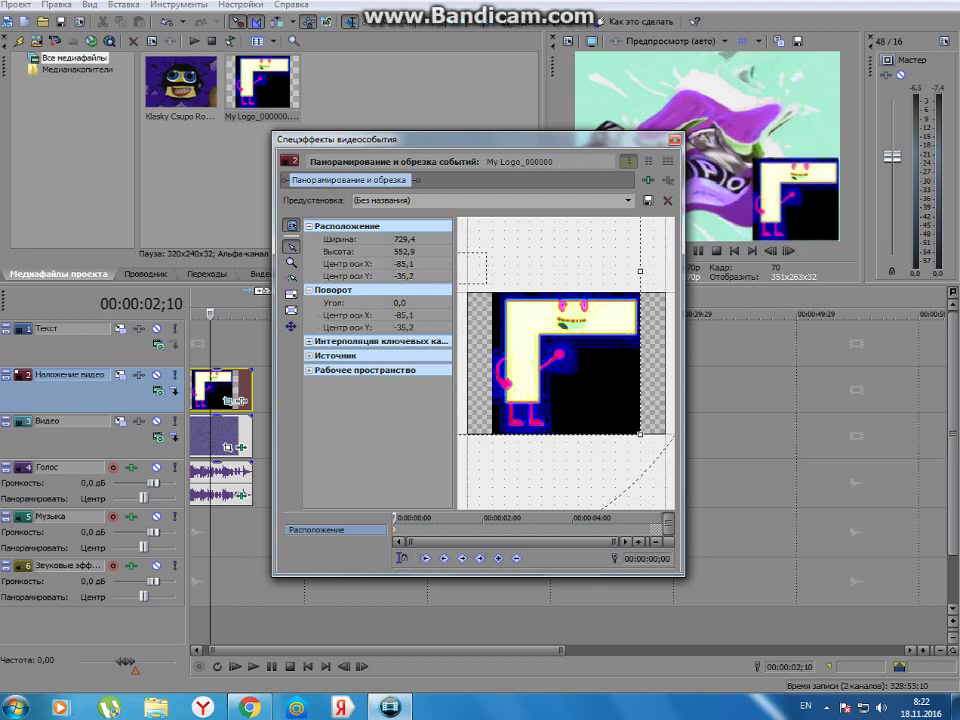
# Save the logo's crop settings as a preset named "Logo Preset", select that preset and close the video effects window
pyautogui.click(382, 200)
pyautogui.press('BackSpace')
pyautogui.write('Logo Preset')
pyautogui.click(648, 201)
pyautogui.click(628, 201)
pyautogui.click(378, 261)
pyautogui.click(668, 201)
pyautogui.click(675, 140)
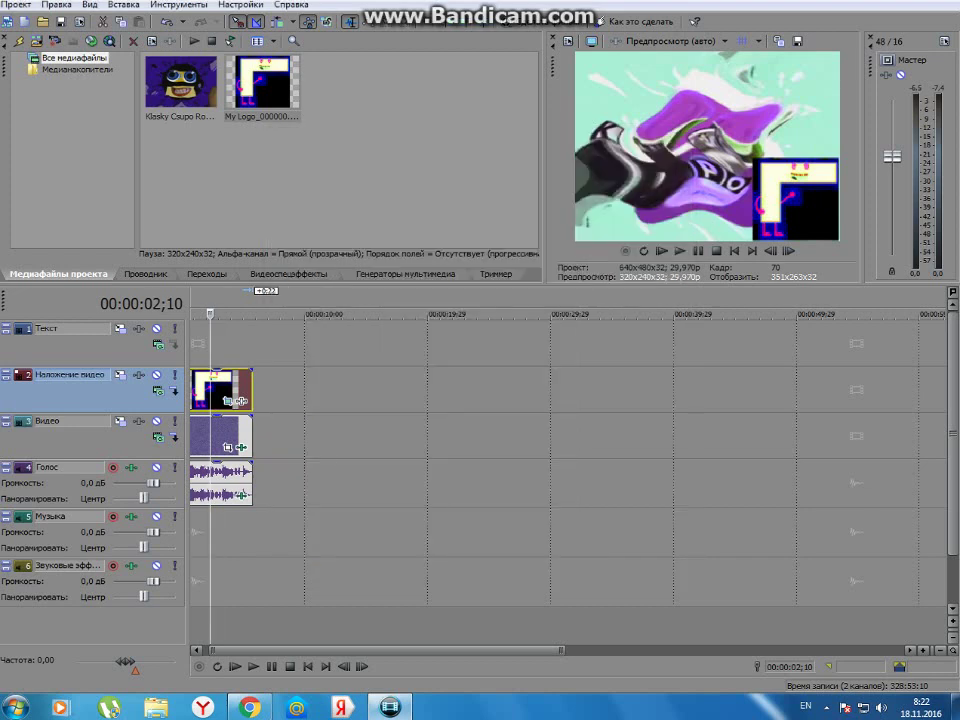
# Play the project from the start of the timeline to check the logo overlay
pyautogui.hotkey('ctrl', 'Home')
pyautogui.click(680, 251)
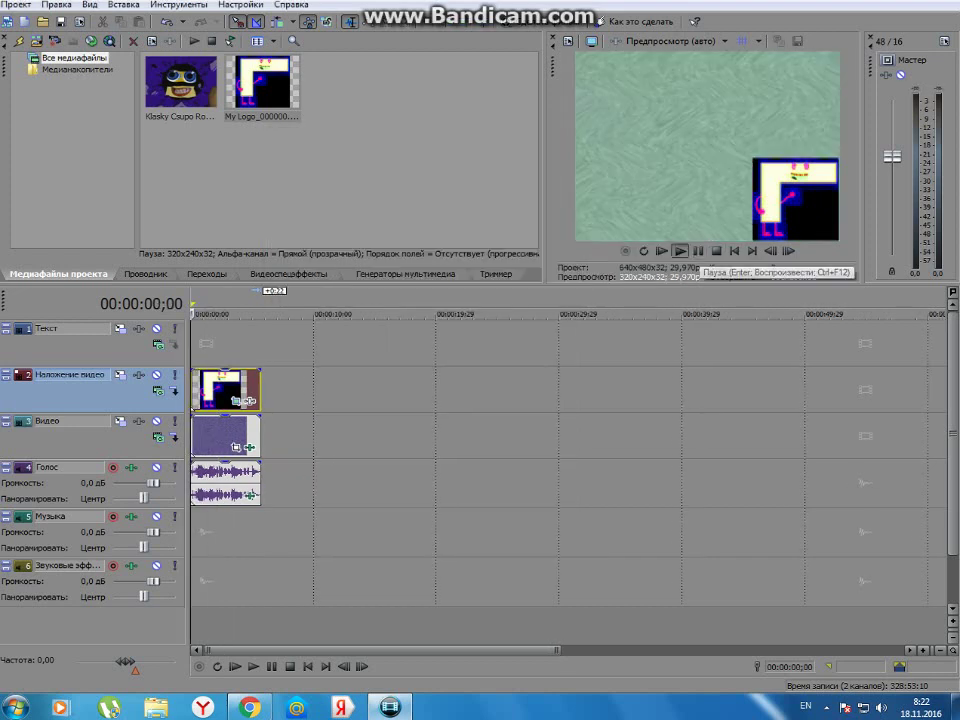
pyautogui.click(680, 251)
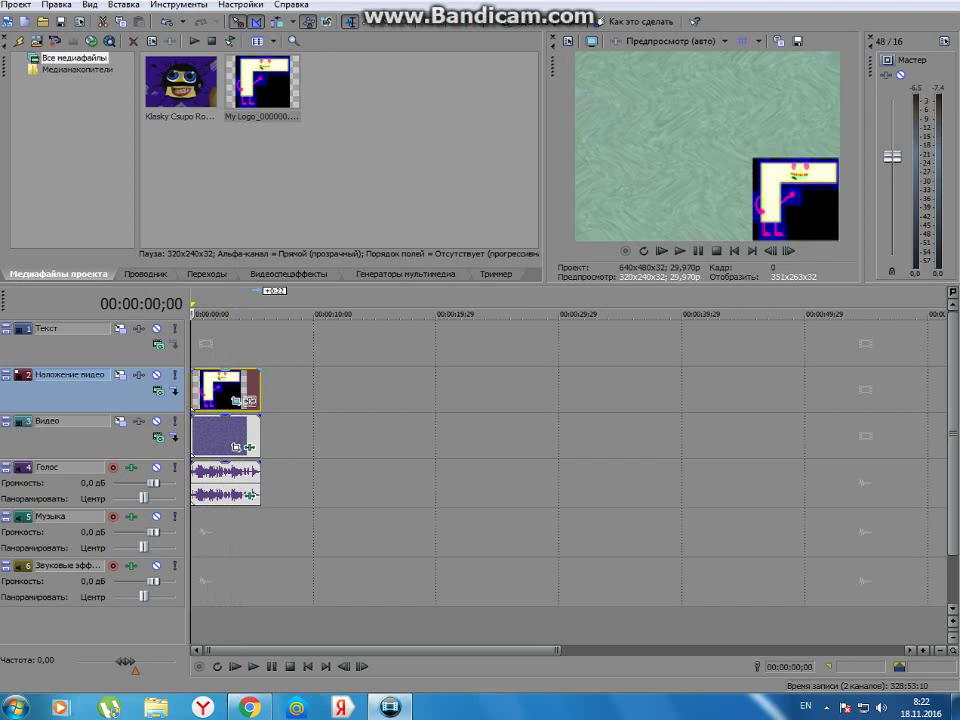
# Reset the logo's crop to default, enlarge the frame to about 870 × 653,1 centred at about -151,7; -87,8, and close the window
pyautogui.click(237, 401)
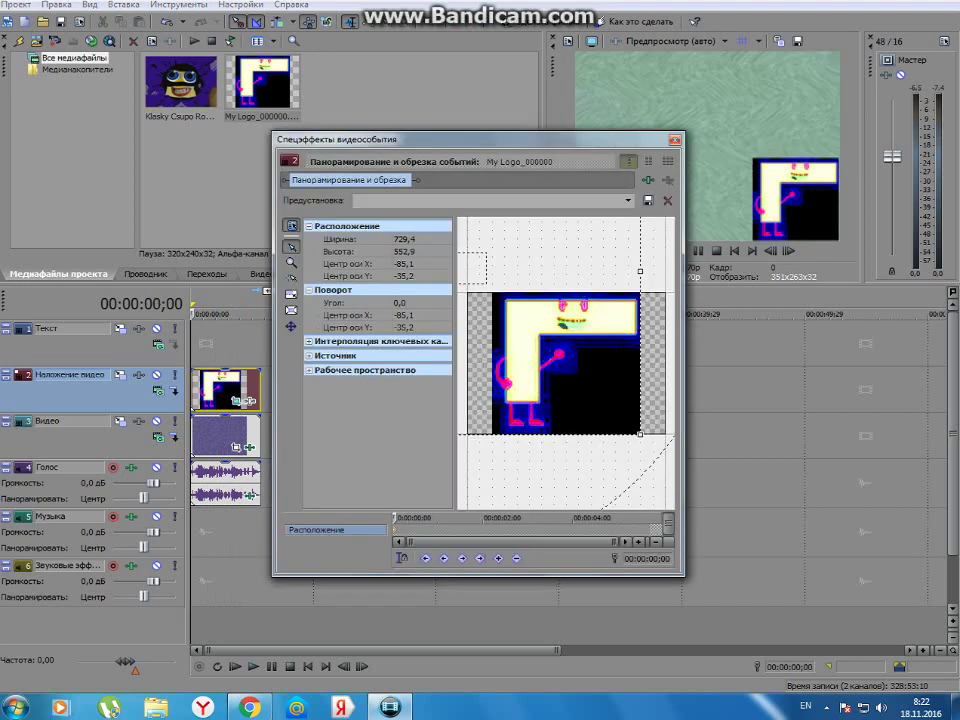
pyautogui.click(628, 201)
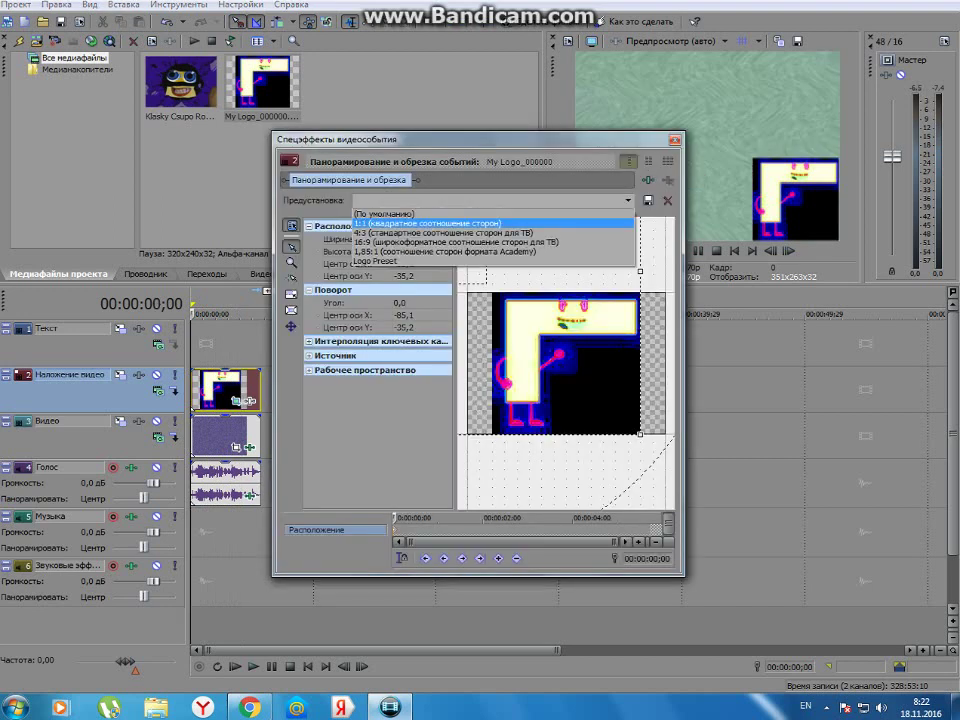
pyautogui.click(480, 212)
pyautogui.moveTo(467, 293); pyautogui.dragTo(126, 50)
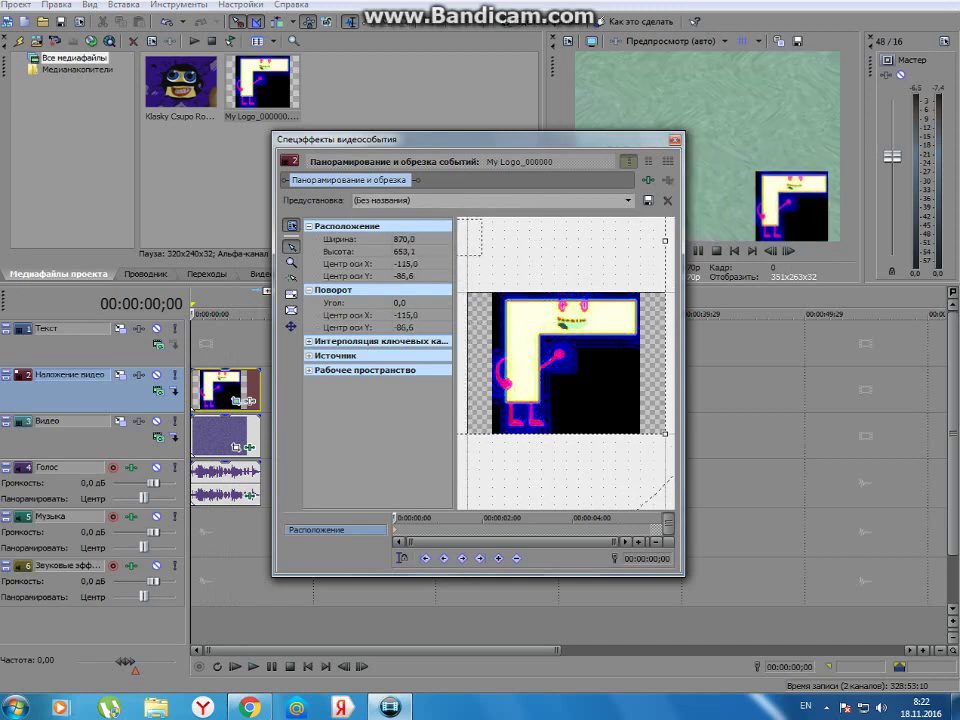
pyautogui.moveTo(566, 363); pyautogui.dragTo(543, 362)
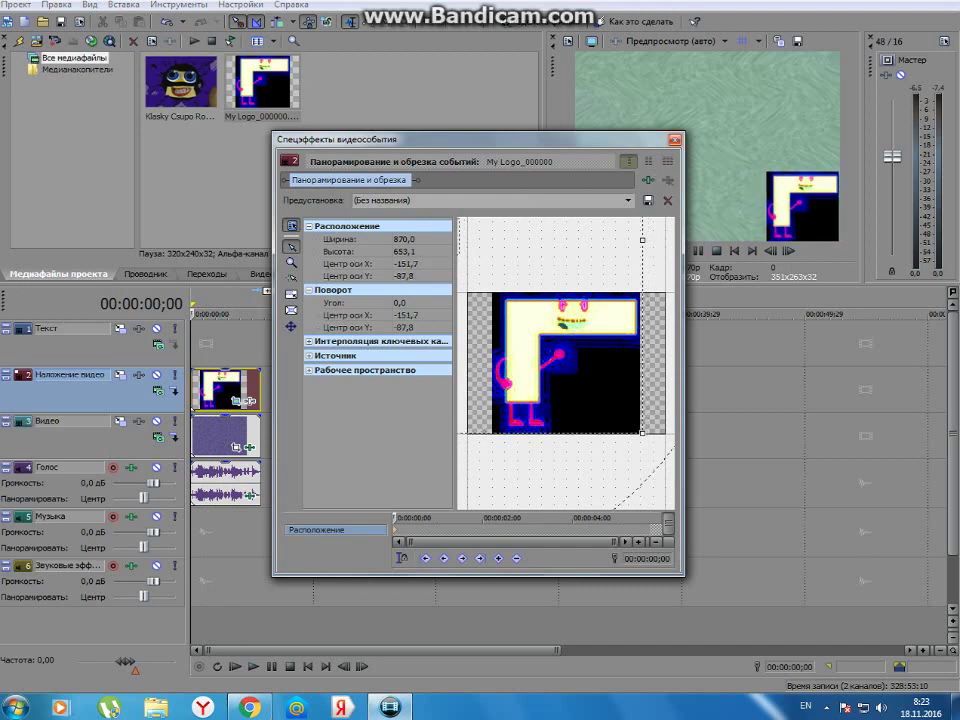
pyautogui.click(675, 140)
# Preview the project with the smaller logo and pause the playback
pyautogui.click(680, 251)
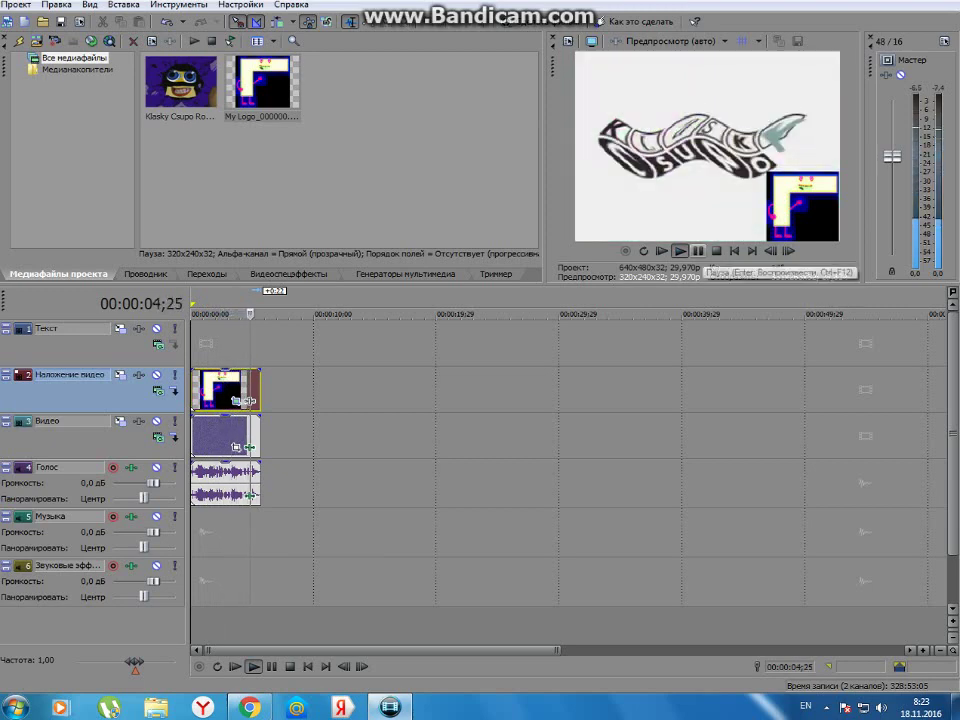
pyautogui.click(698, 251)
pyautogui.click(614, 390)
pyautogui.click(228, 390)
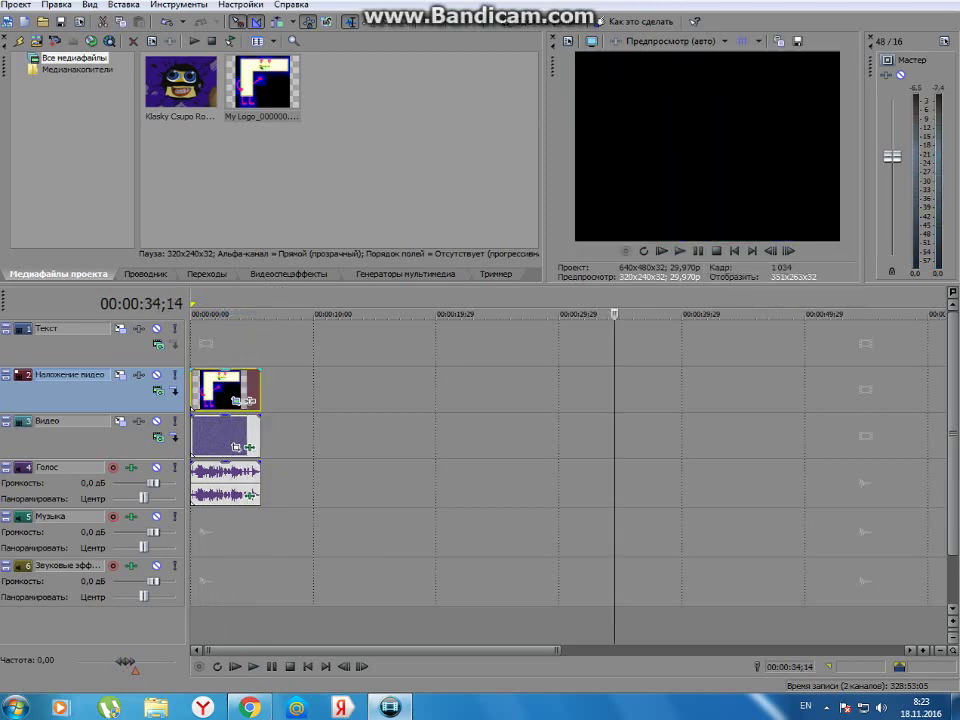
# Mark the clip's span from 00:00:00;00 to 00:00:05;22 as the loop region and start saving the movie to the hard disk
pyautogui.moveTo(260, 308); pyautogui.dragTo(190, 308)
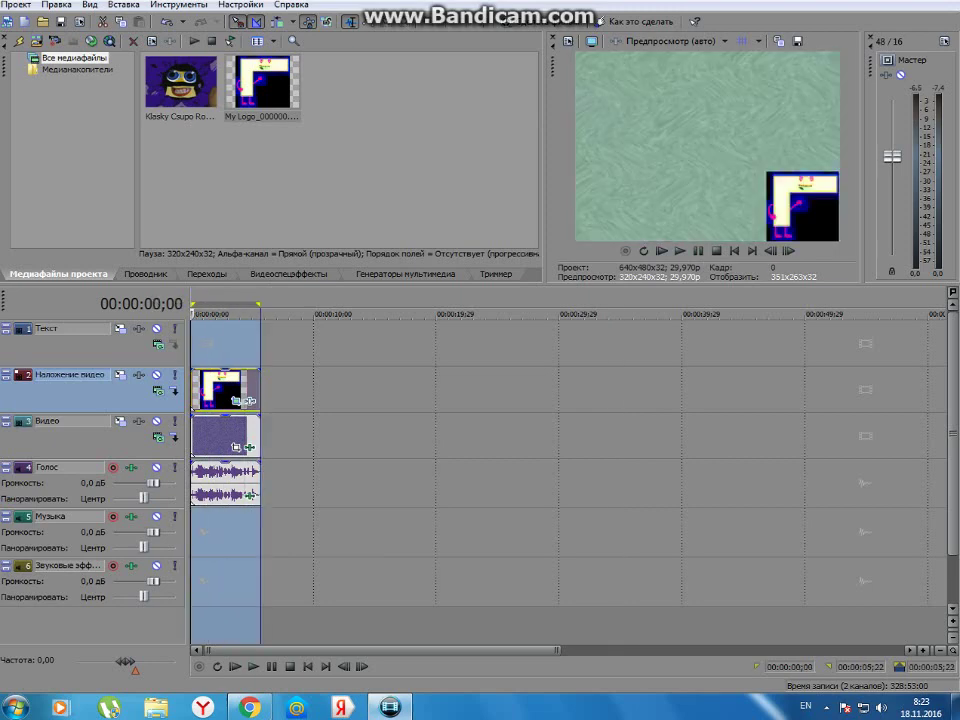
pyautogui.click(546, 21)
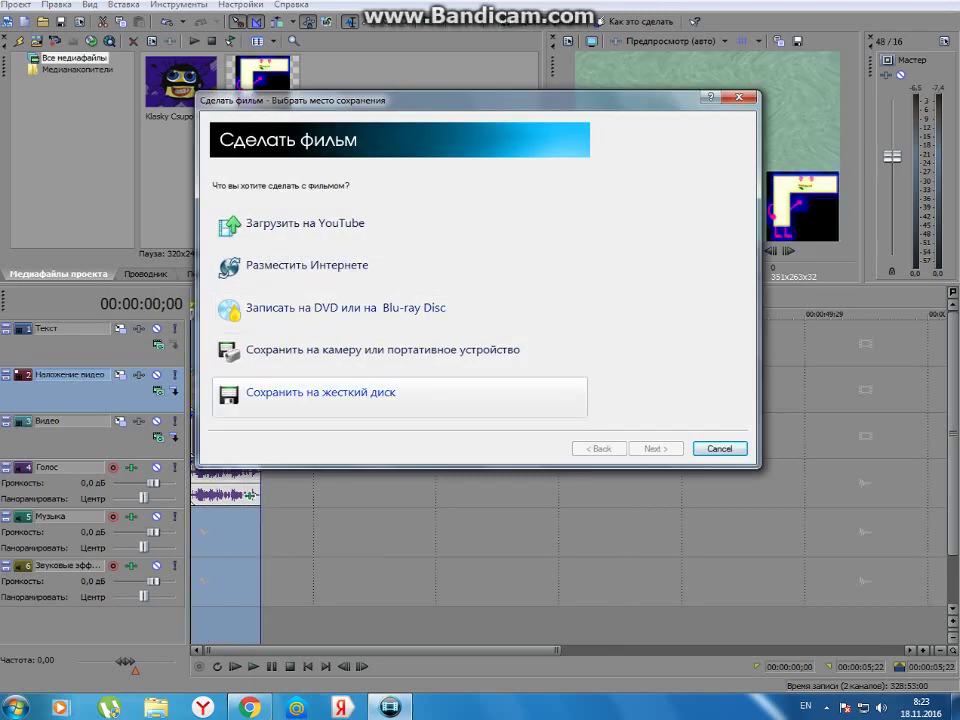
pyautogui.click(320, 394)
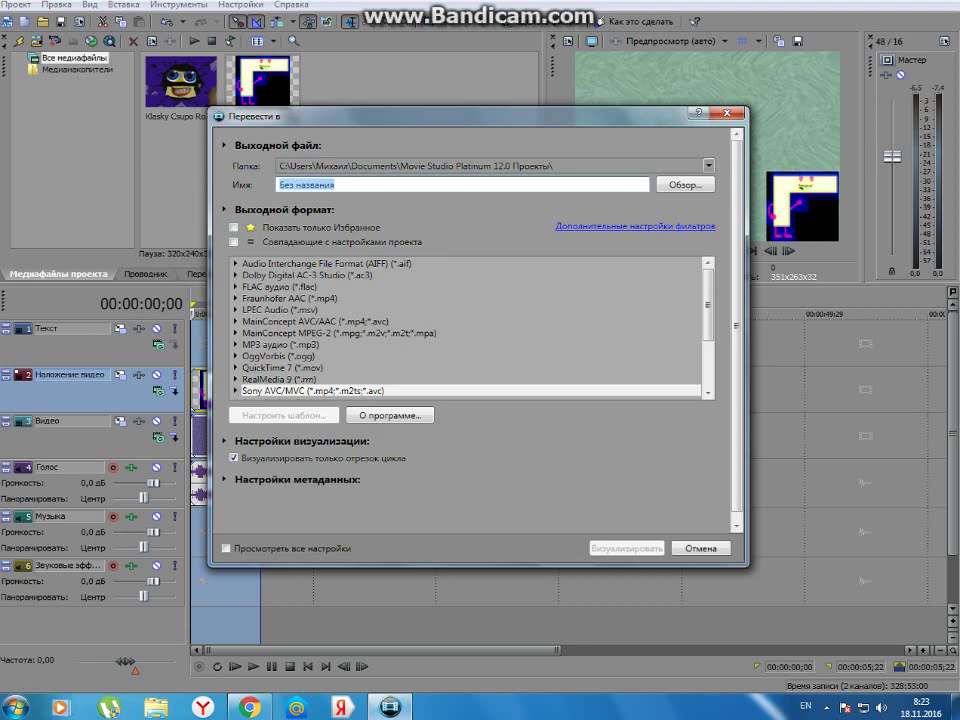
# Choose the "Видео 3 Мбит/с" template of the Windows Media Video V11 (*.wmv) output format
pyautogui.scroll(-3, 470, 328)
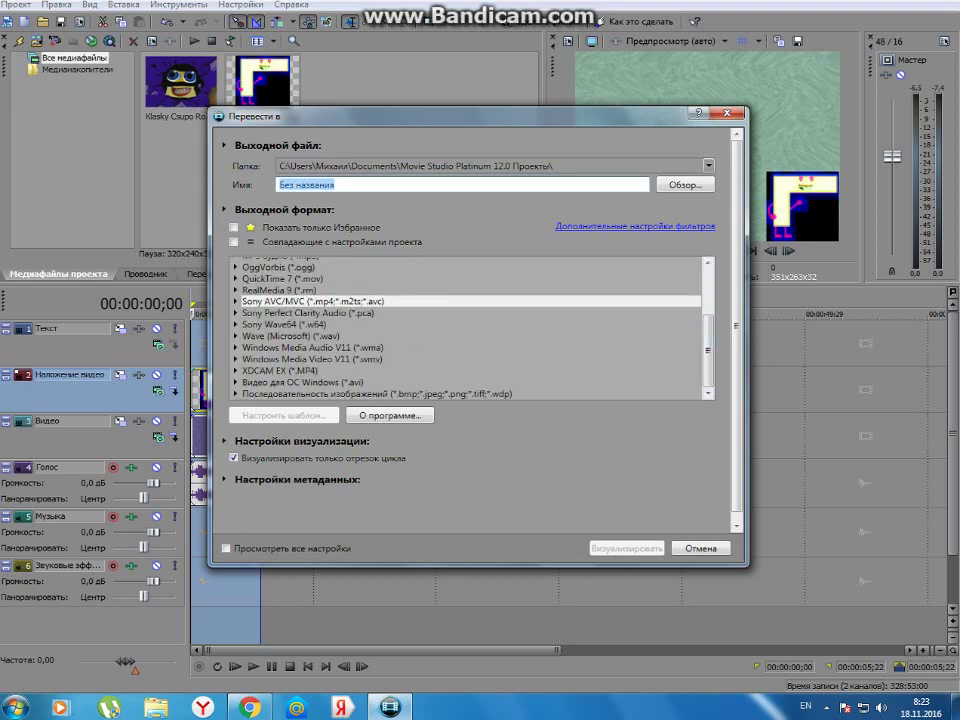
pyautogui.click(235, 359)
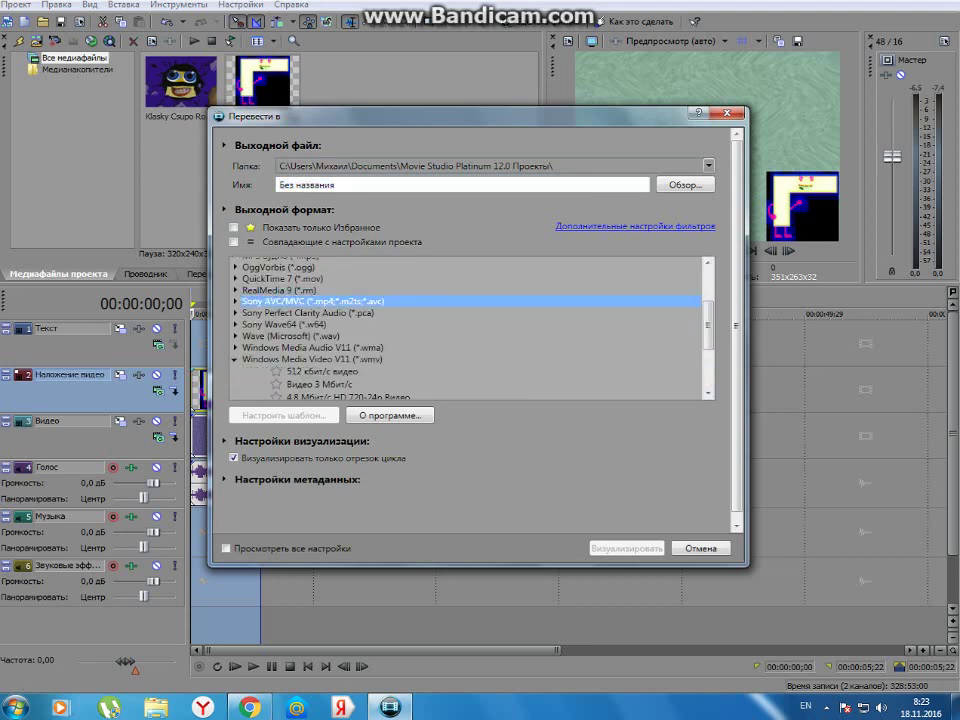
pyautogui.click(319, 384)
# Name the output file "Klasky Csupo in C Major.wmv" and start rendering
pyautogui.click(331, 185)
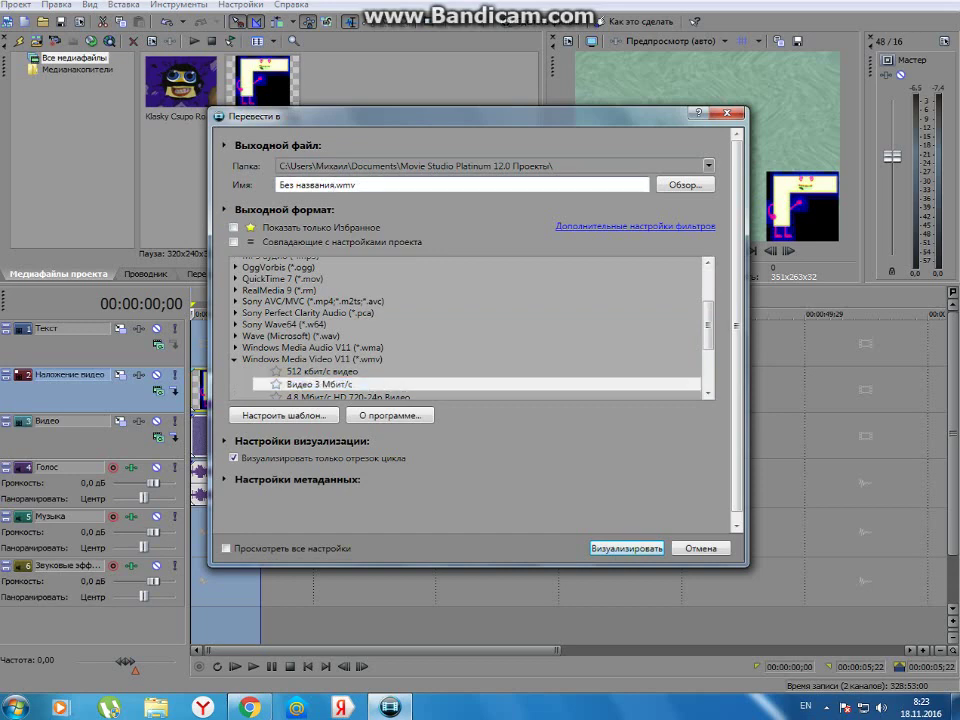
pyautogui.press('BackSpace')
pyautogui.press('BackSpace')
pyautogui.press('BackSpace')
pyautogui.press('BackSpace')
pyautogui.press('BackSpace')
pyautogui.press('BackSpace')
pyautogui.press('BackSpace')
pyautogui.press('BackSpace')
pyautogui.press('BackSpace')
pyautogui.press('BackSpace')
pyautogui.press('BackSpace')
pyautogui.press('BackSpace')
pyautogui.write('Klasky Csupo in C Major')
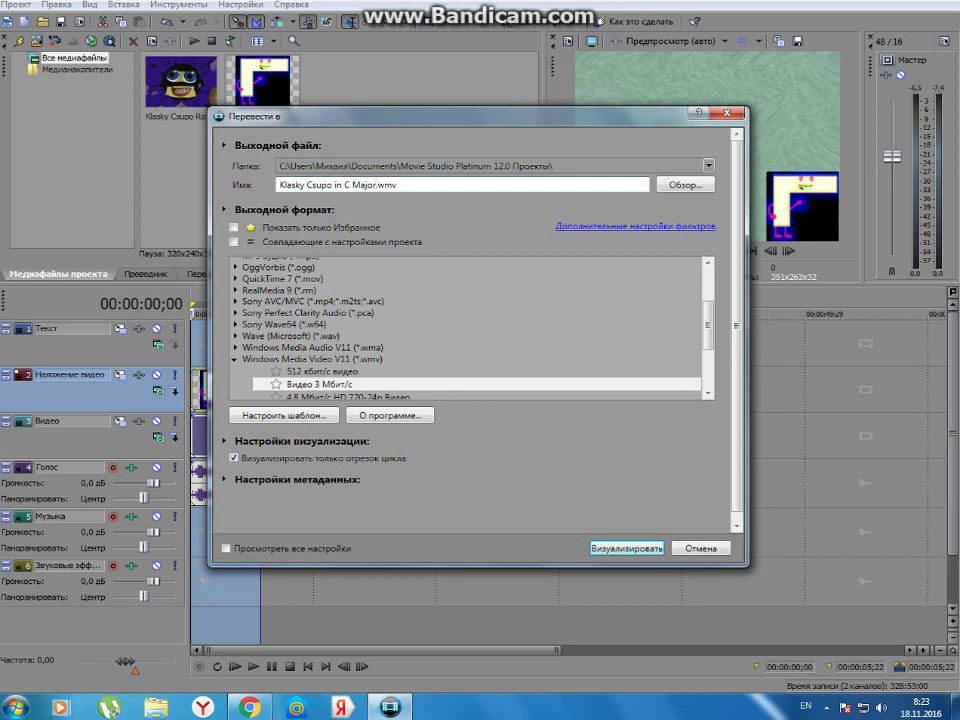
pyautogui.press('Return')
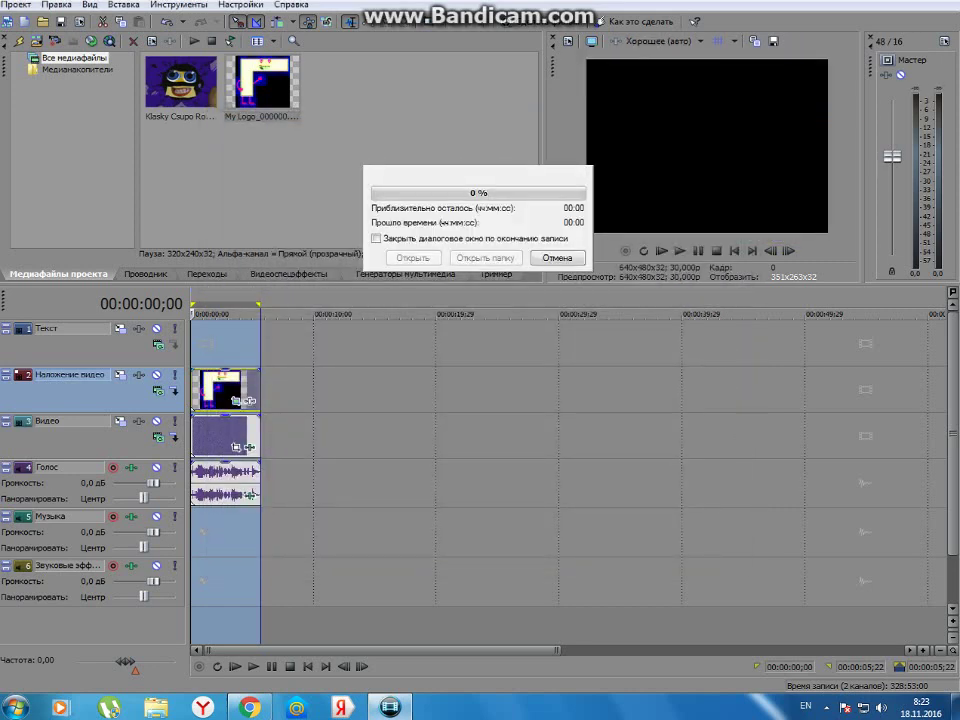